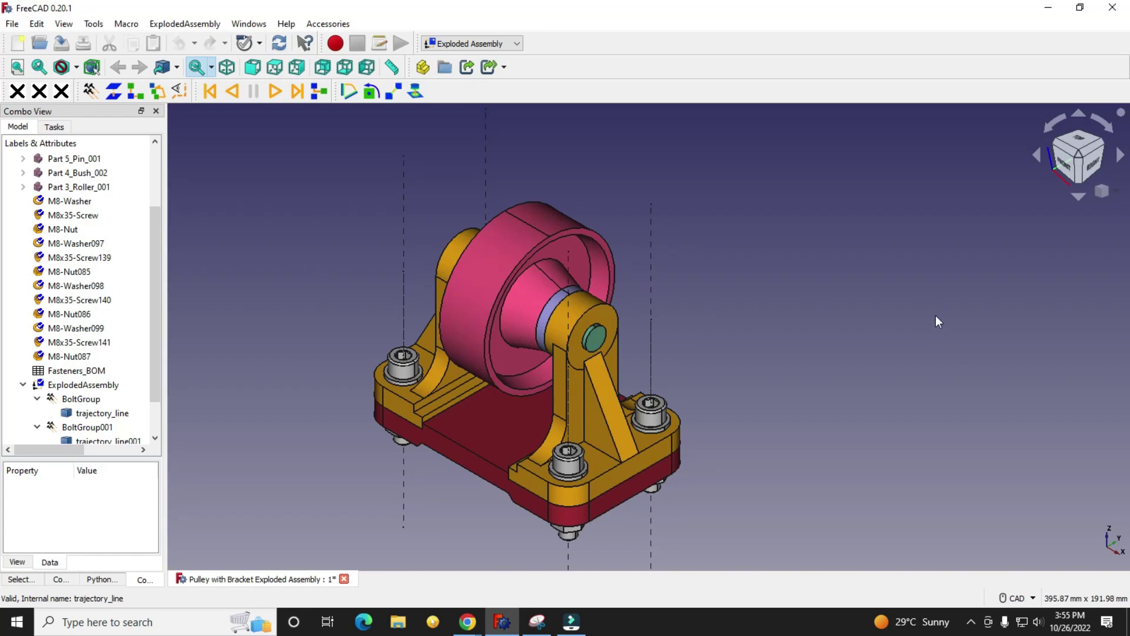
- Zoom around the assembly and play the bolt explosion animation forward
scroll(769, 289, "down", 2)
scroll(767, 299, "up", 4)
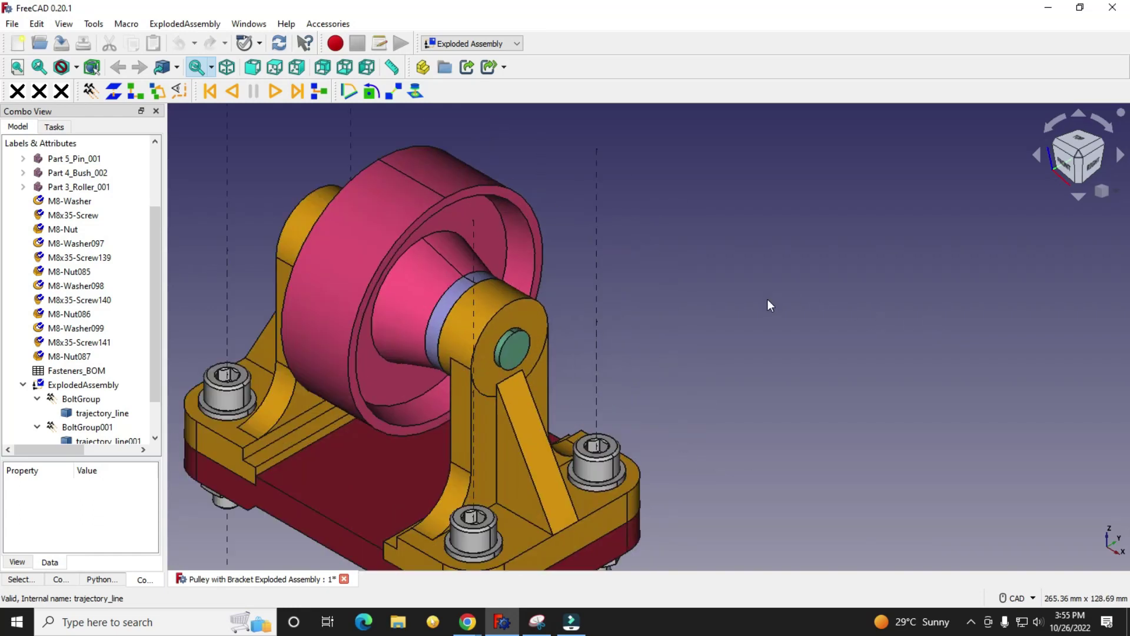
scroll(767, 300, "down", 1)
scroll(715, 301, "down", 1)
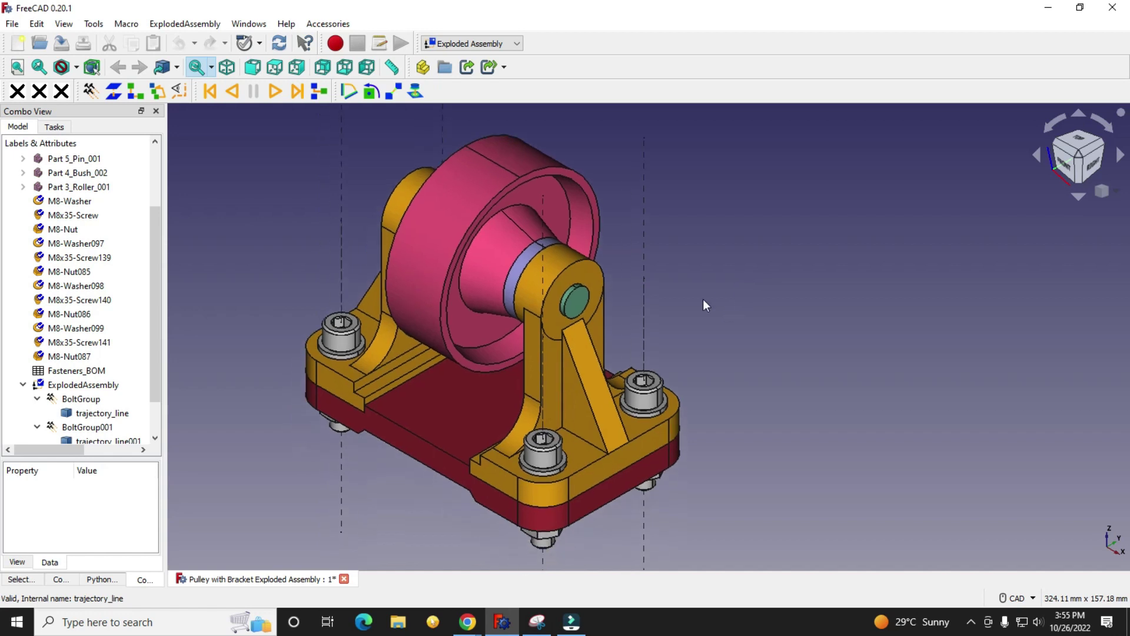
scroll(669, 306, "down", 1)
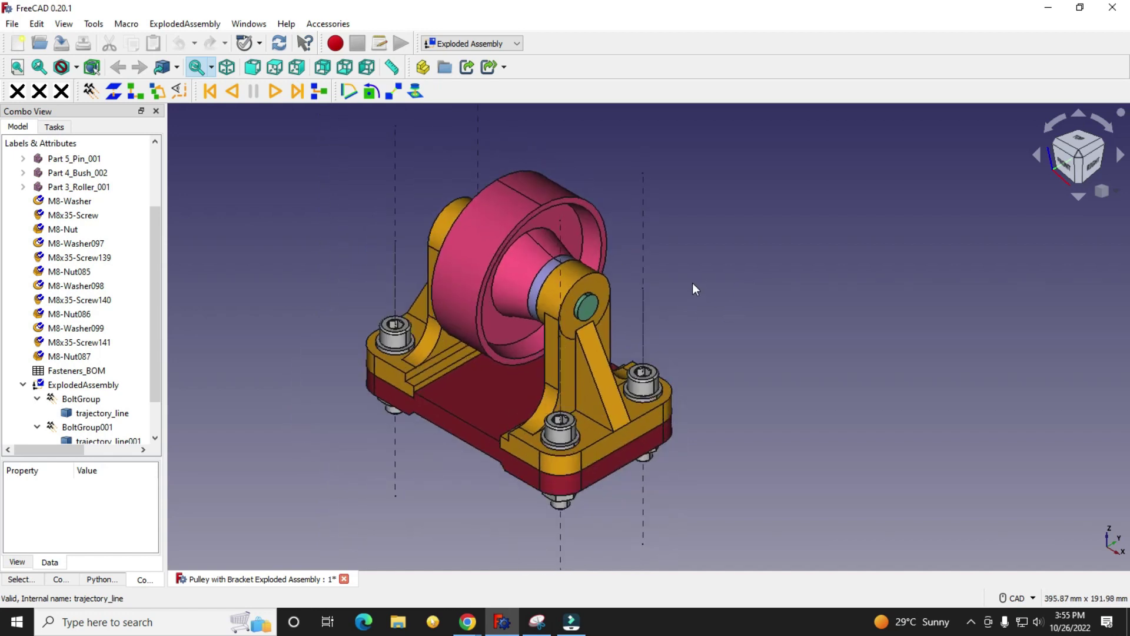
scroll(705, 269, "up", 1)
scroll(717, 264, "down", 1)
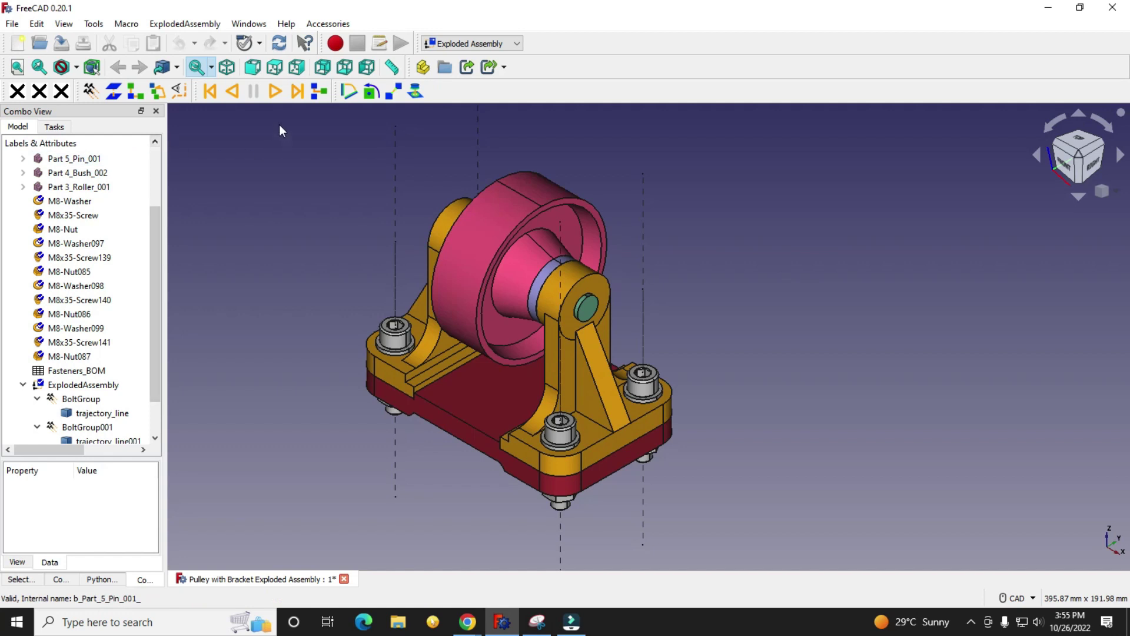
left_click(275, 91)
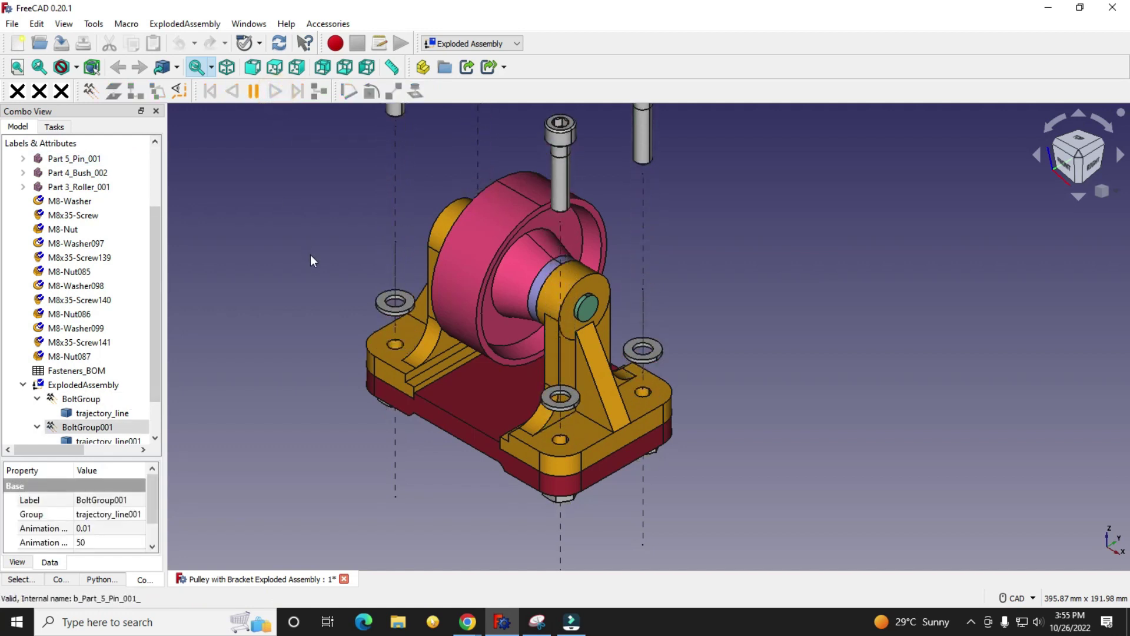
scroll(314, 304, "down", 2)
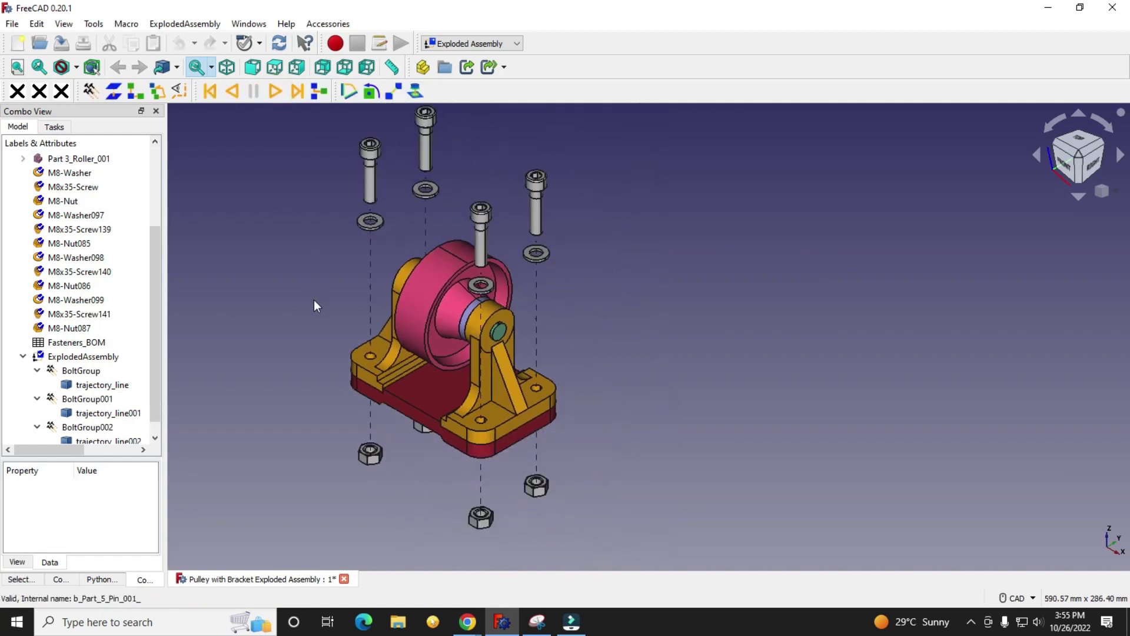
middle_click_drag(316, 309, 320, 319)
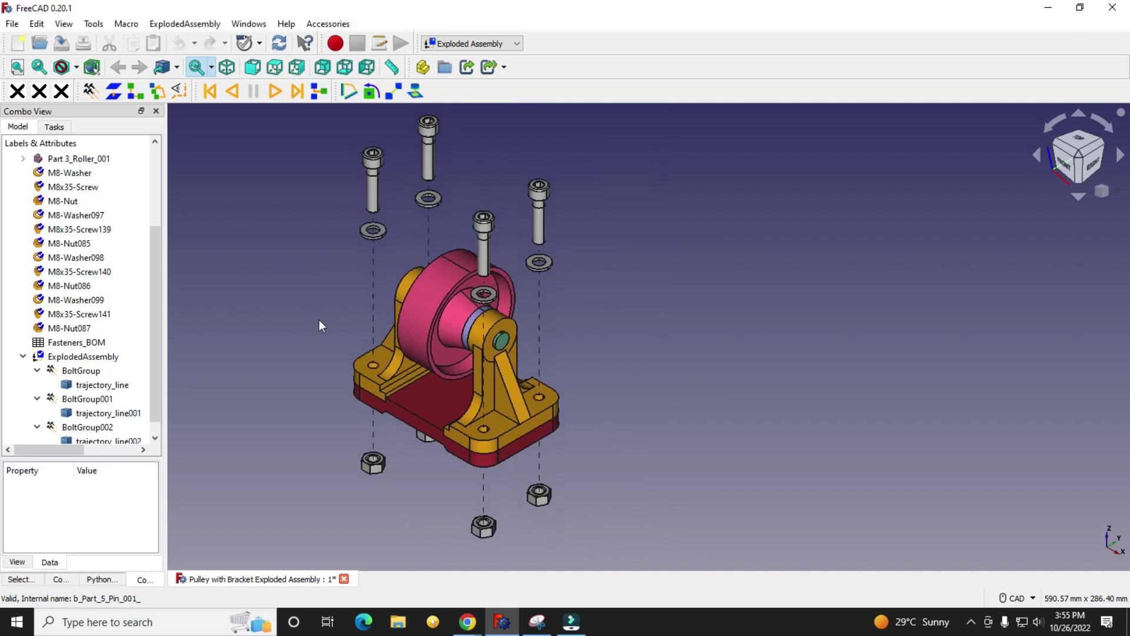
- Play the animation backward to reseat the fasteners, enlarge the Model tree, and open the Addon Manager
left_click(233, 91)
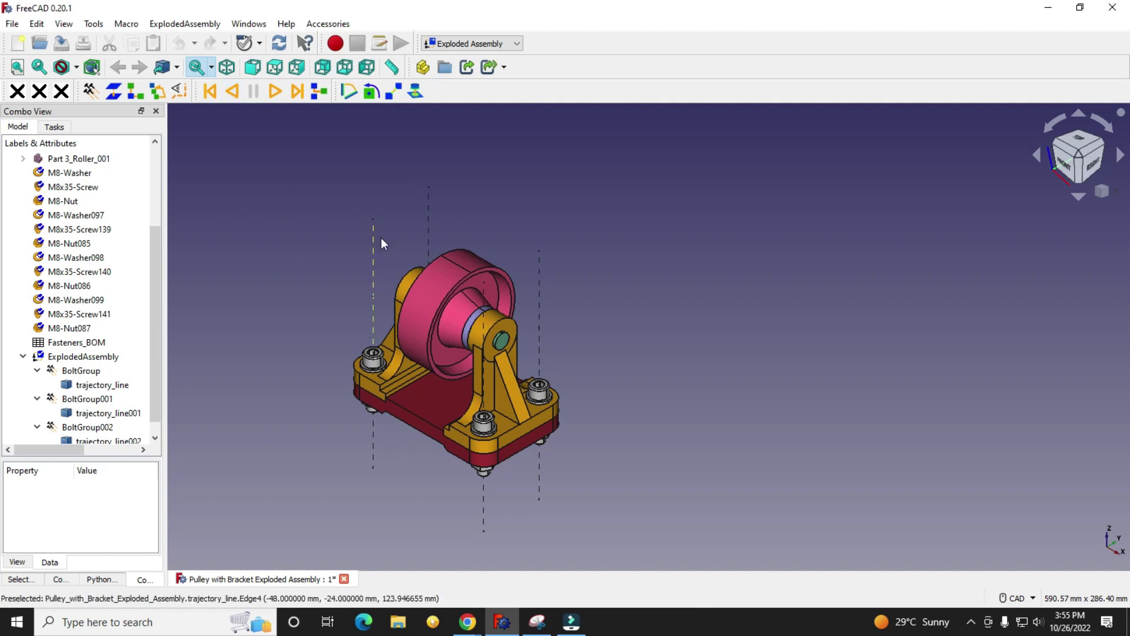
scroll(380, 247, "up", 2)
scroll(379, 254, "down", 3)
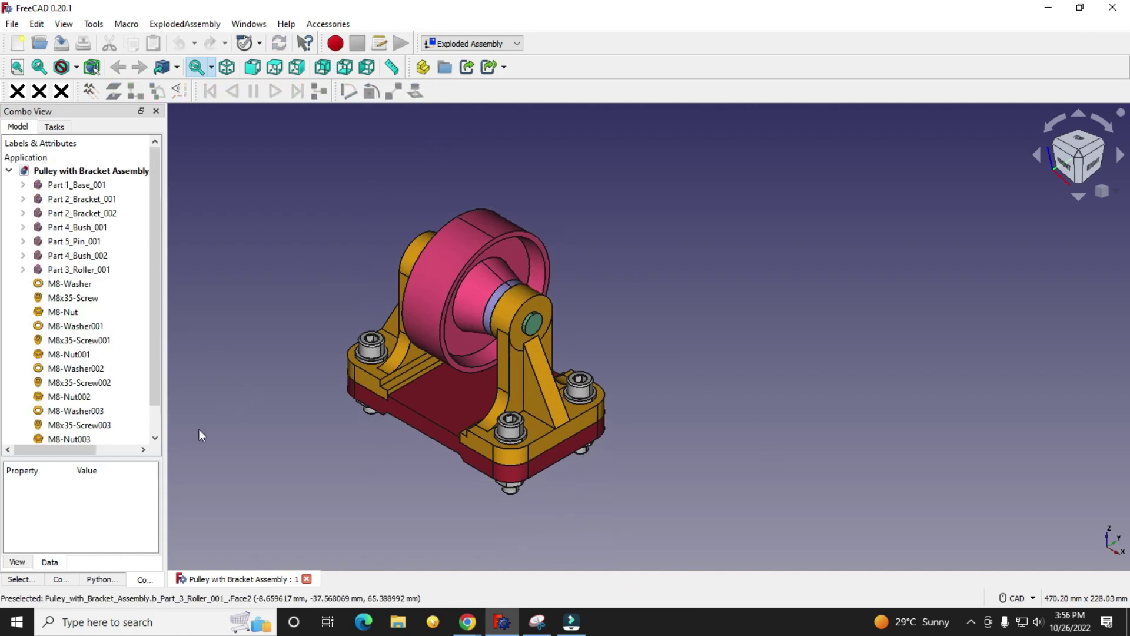
left_click_drag(131, 465, 126, 497)
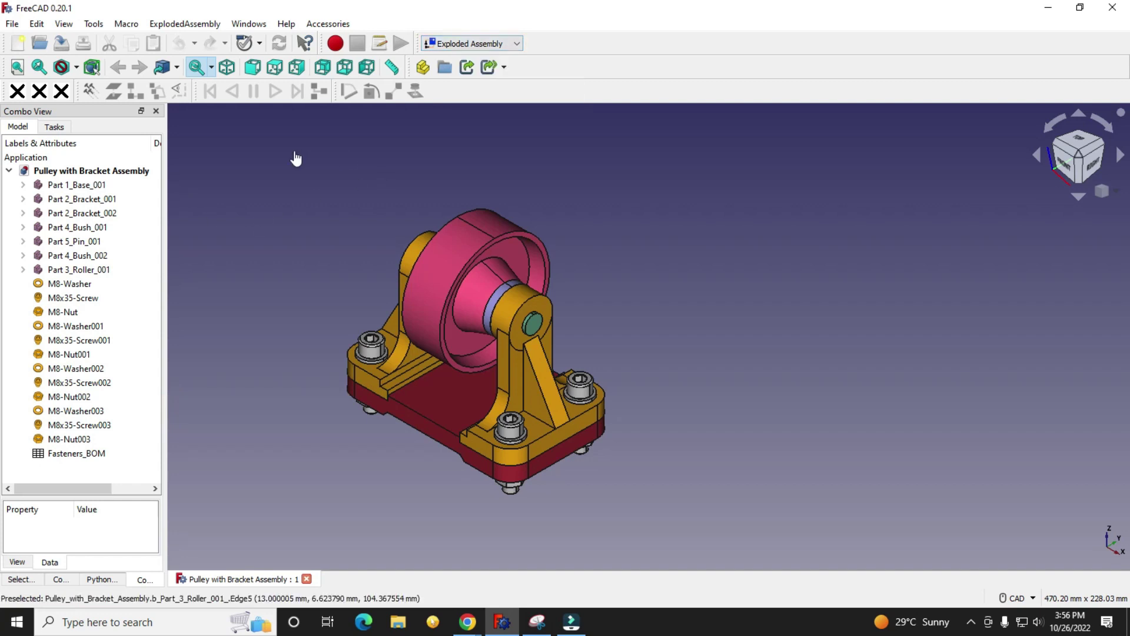
left_click(94, 24)
left_click(141, 228)
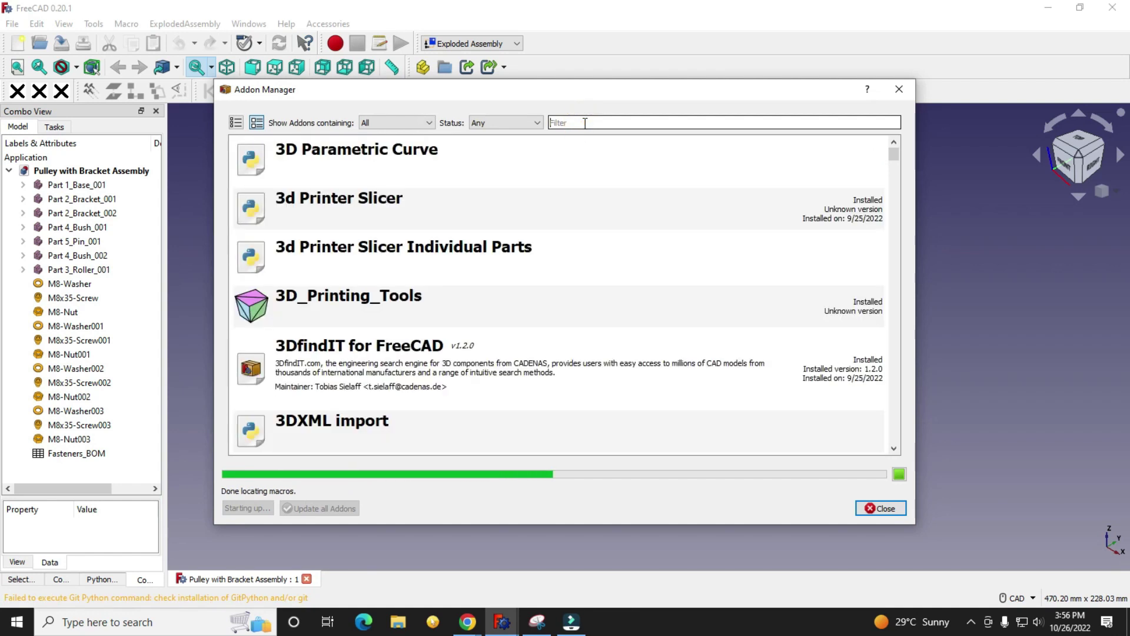
type("exploade")
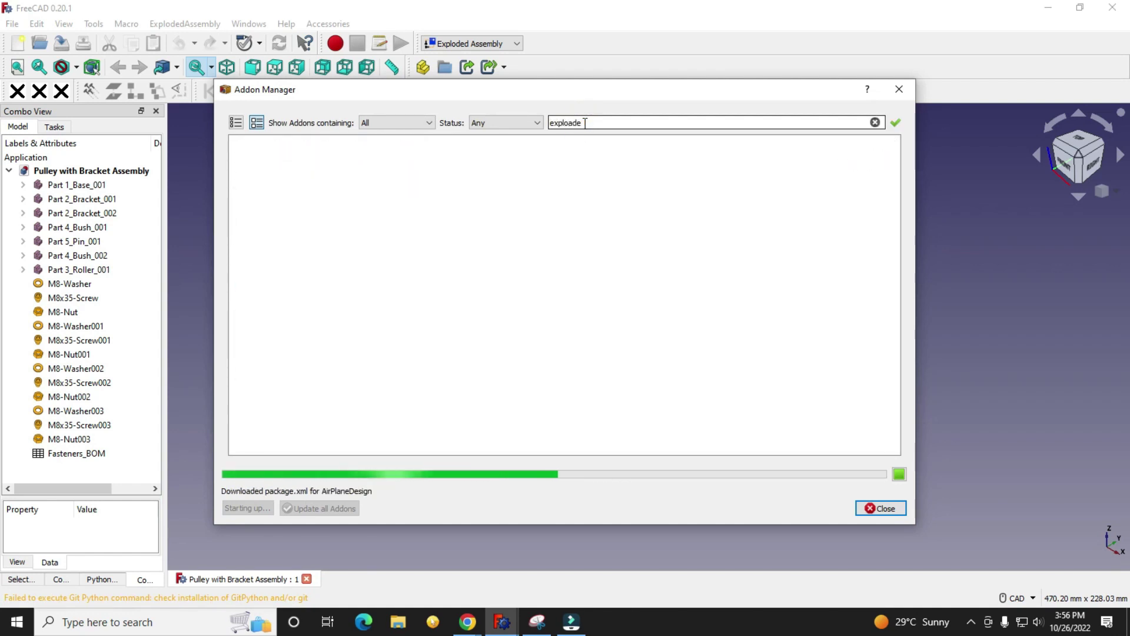
key("BackSpace")
key("BackSpace")
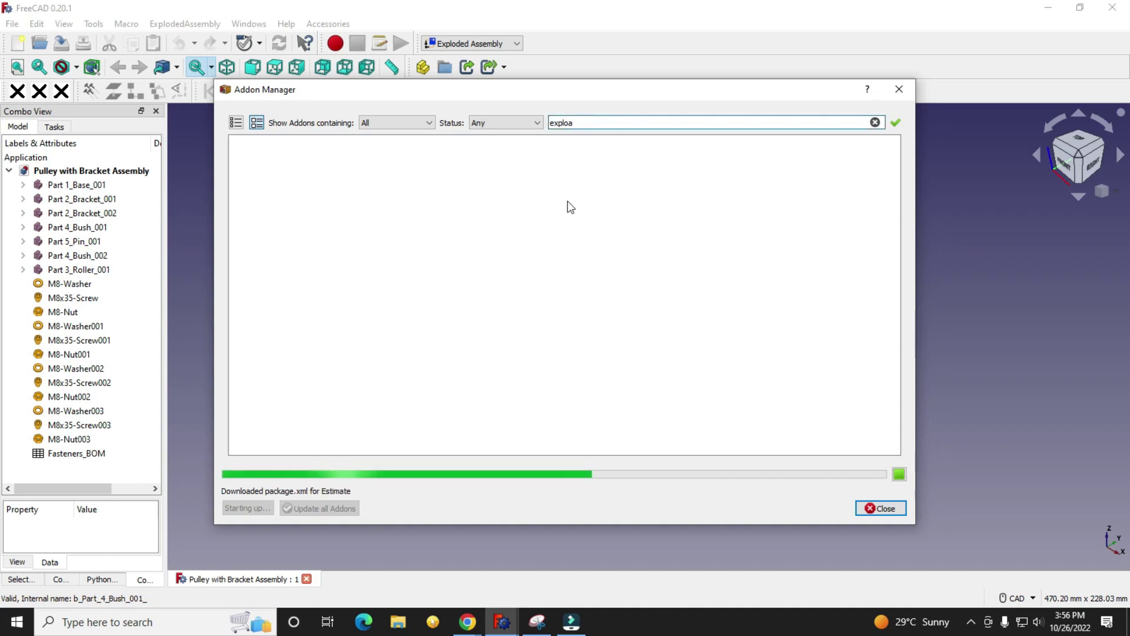
key("BackSpace")
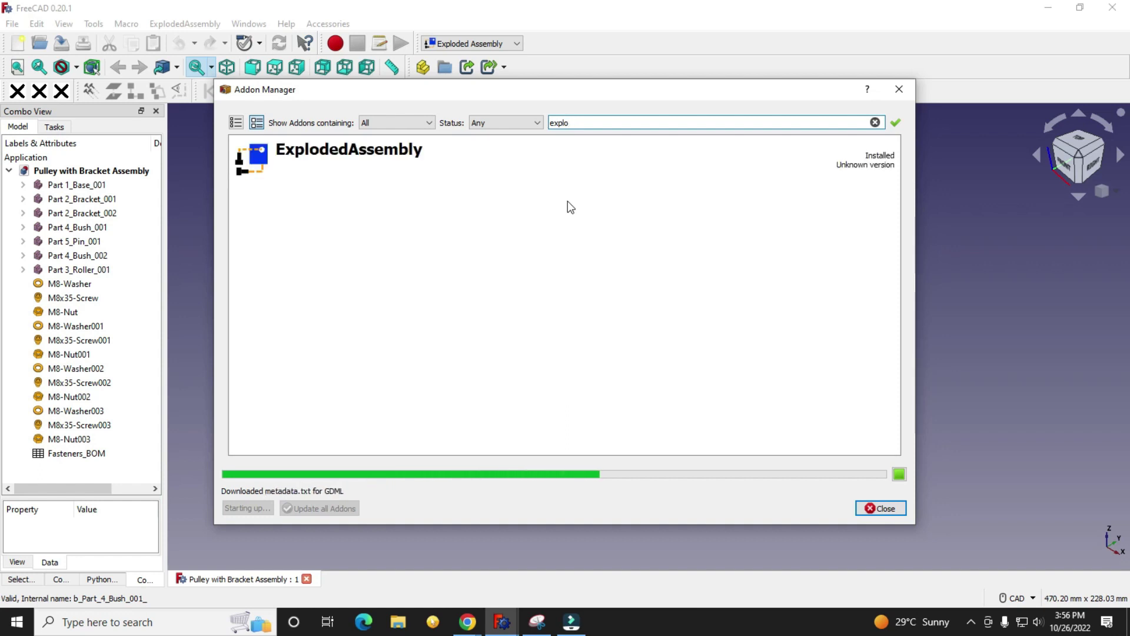
left_click(348, 164)
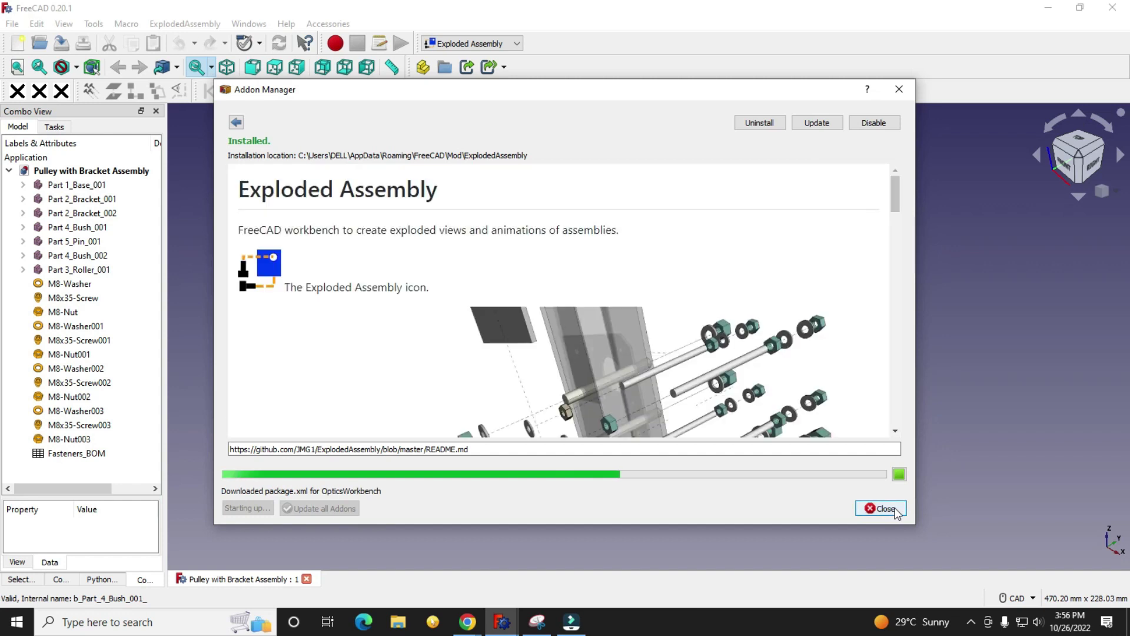
scroll(666, 305, "down", 3)
scroll(667, 306, "up", 3)
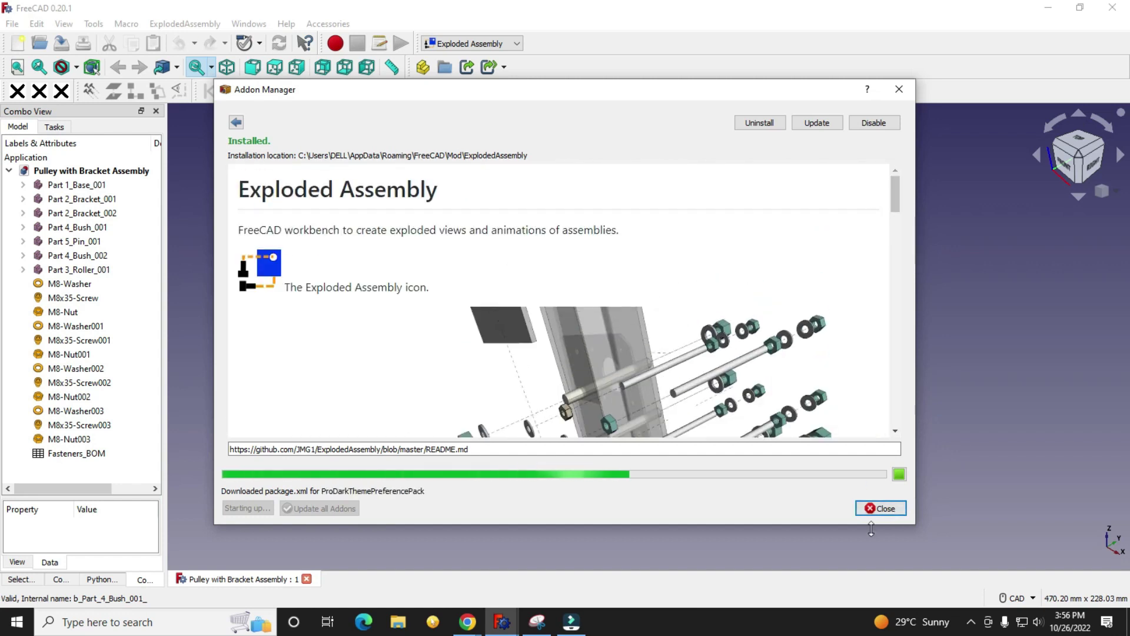
left_click(881, 508)
- Click around the document window and dismiss the Edit menu options
left_click(787, 473)
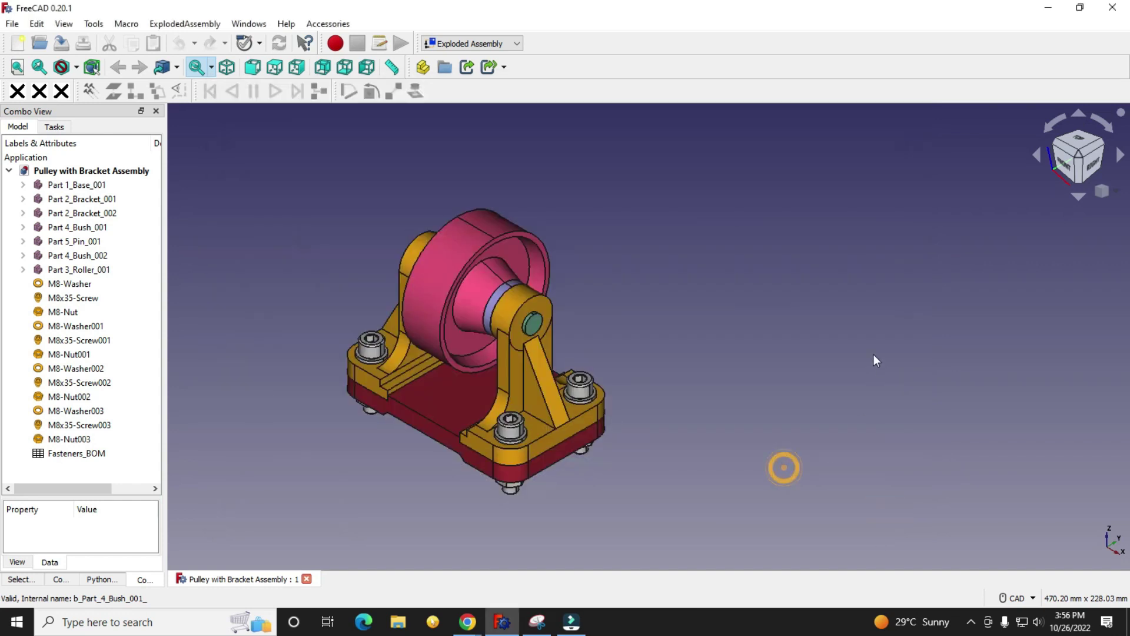
left_click(757, 280)
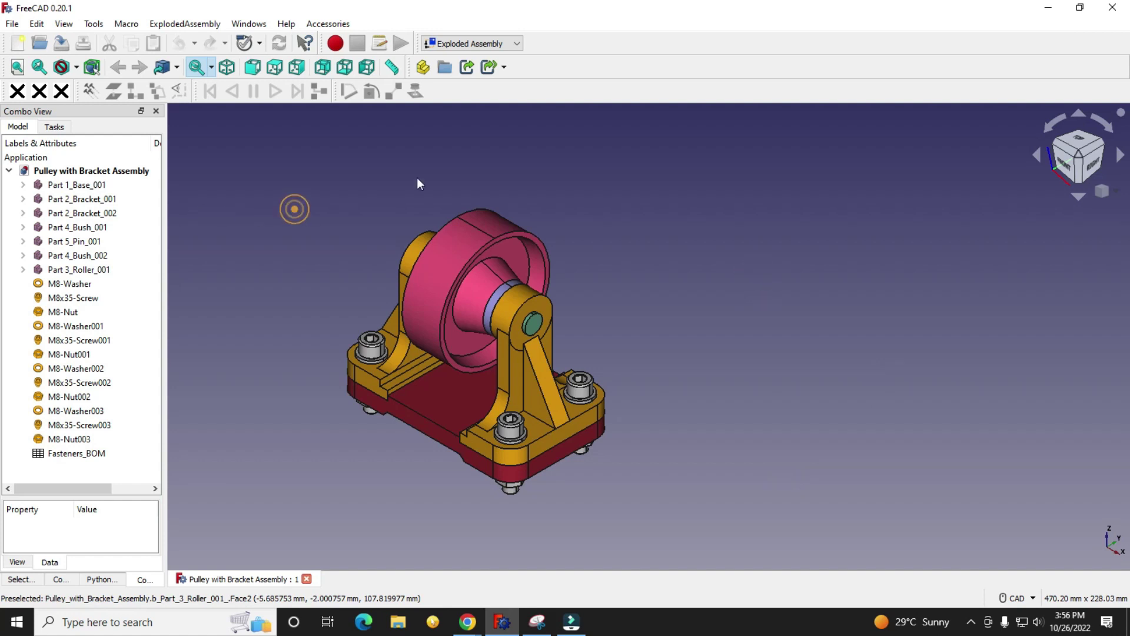
left_click(394, 172)
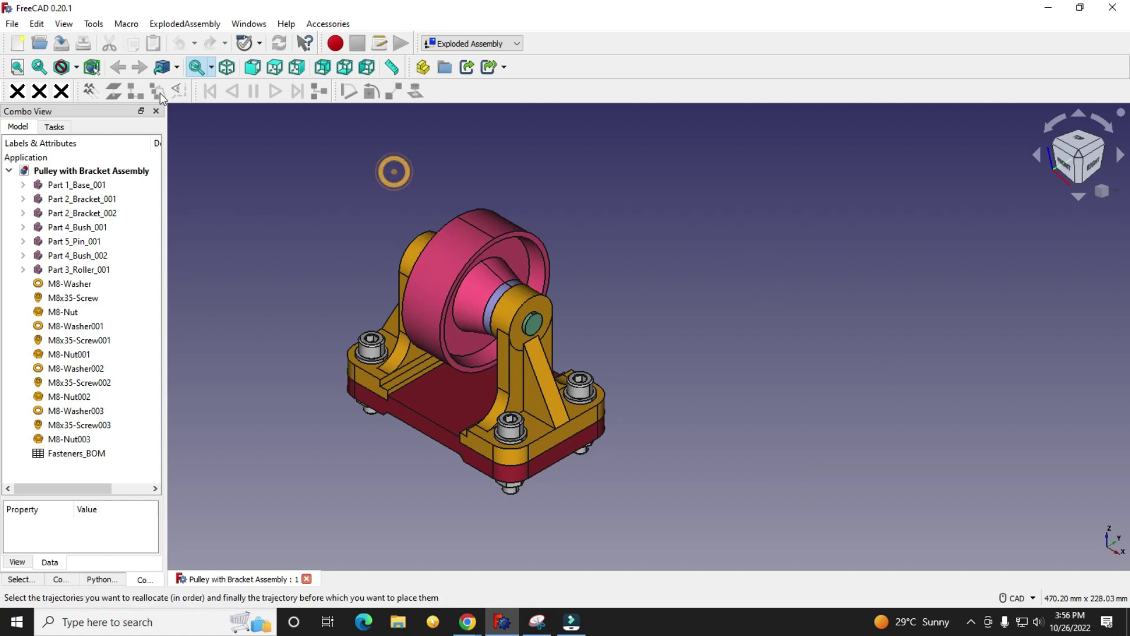
left_click(258, 243)
key("alt+e")
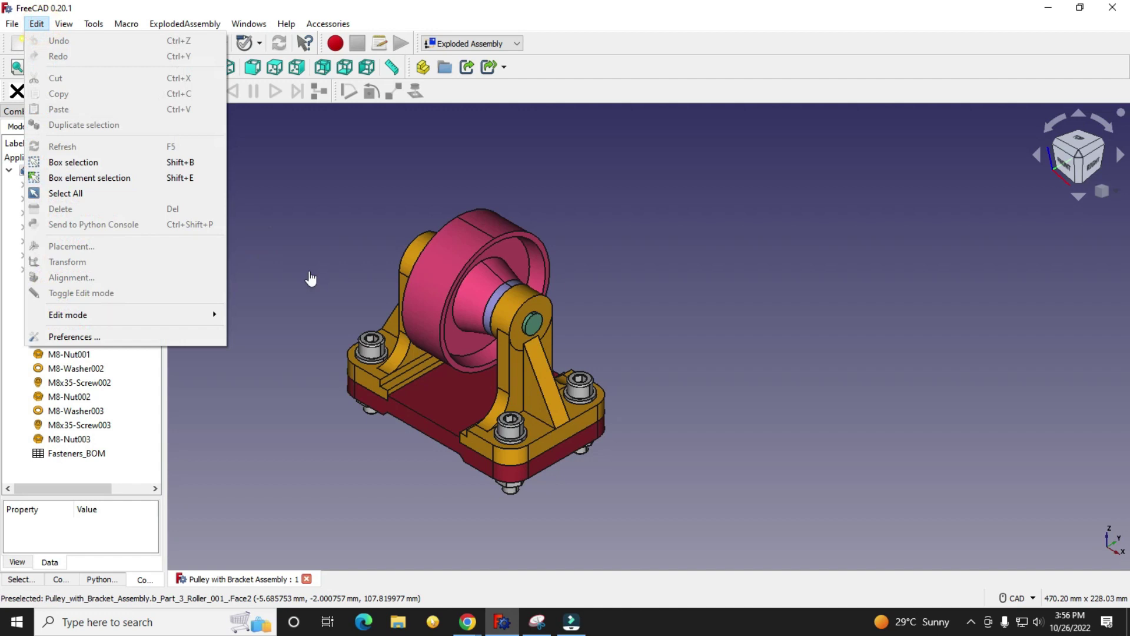
left_click(311, 279)
- Switch to the Part workbench, then back to Exploded Assembly to add the ExplodedAssembly folder
left_click(497, 43)
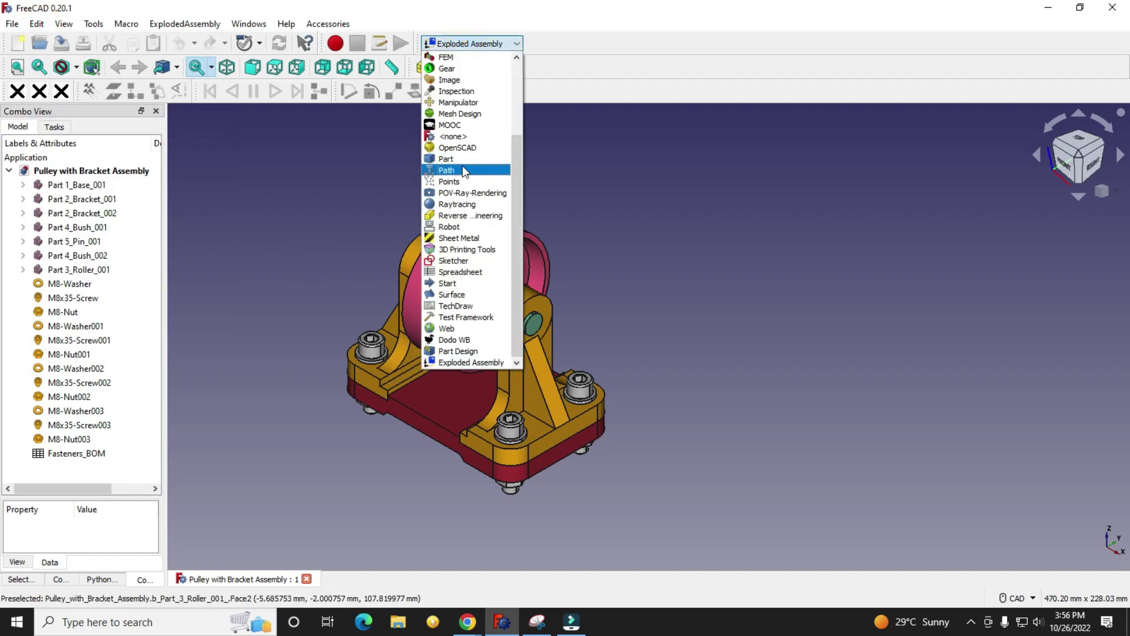
left_click(461, 160)
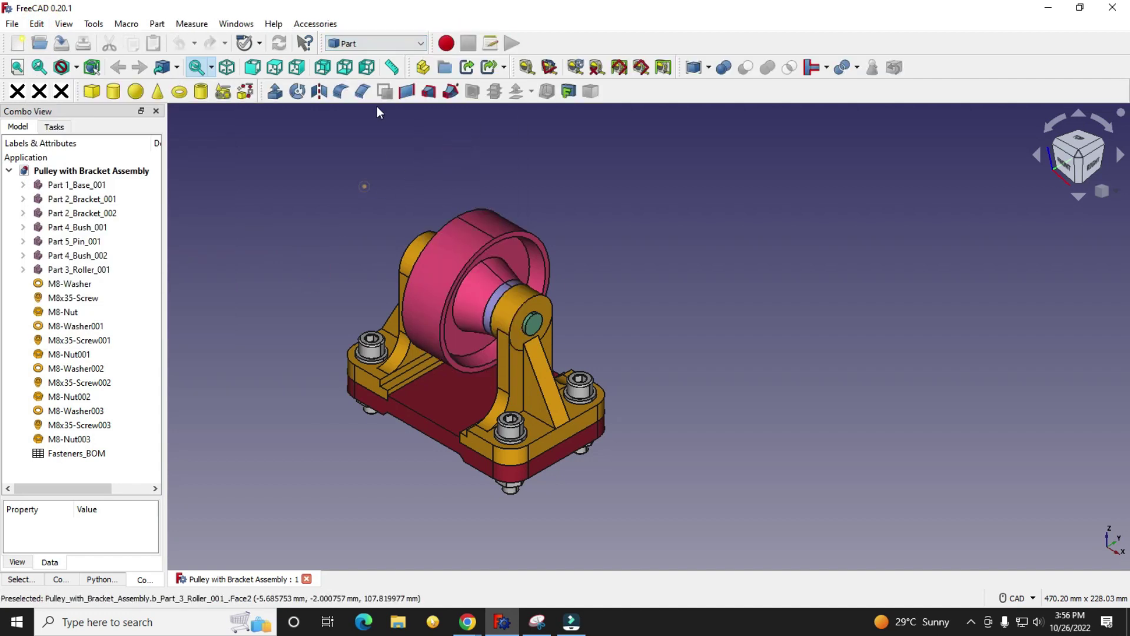
left_click(368, 43)
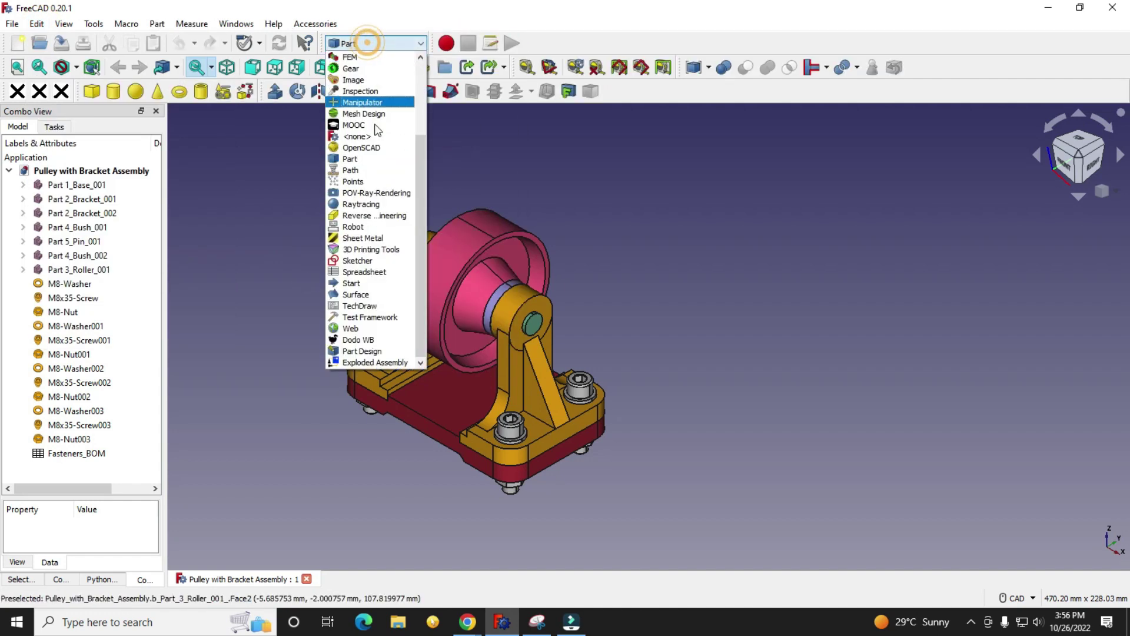
left_click(358, 362)
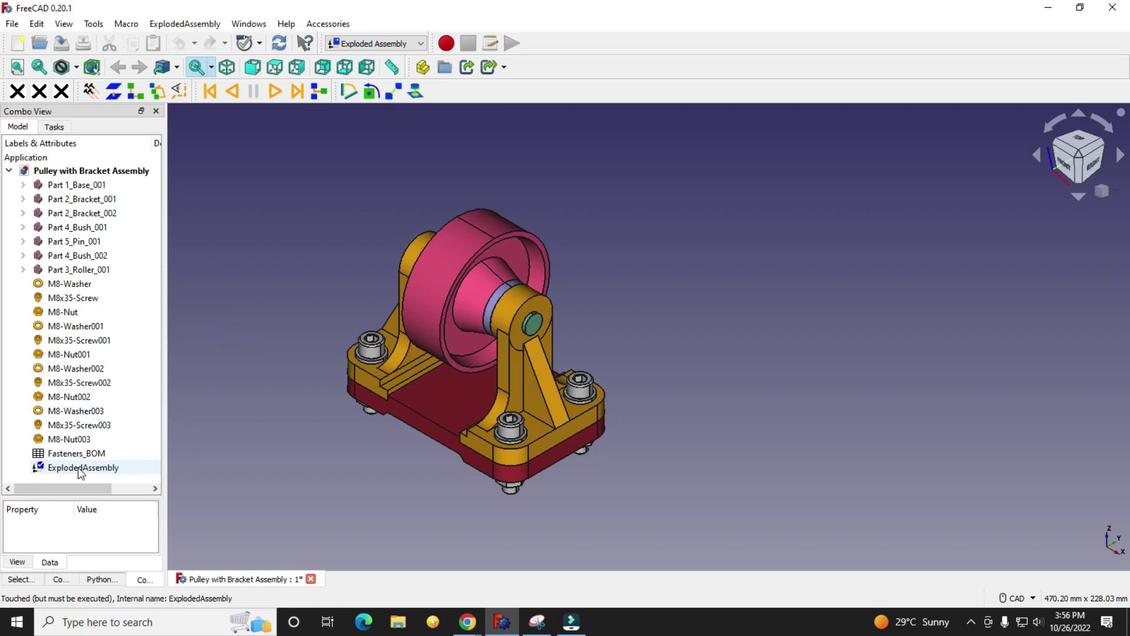
- Select the head edges of M8x35-Screw, M8x35-Screw001 and M8x35-Screw002
left_click_drag(108, 494, 106, 353)
scroll(545, 412, "up", 5)
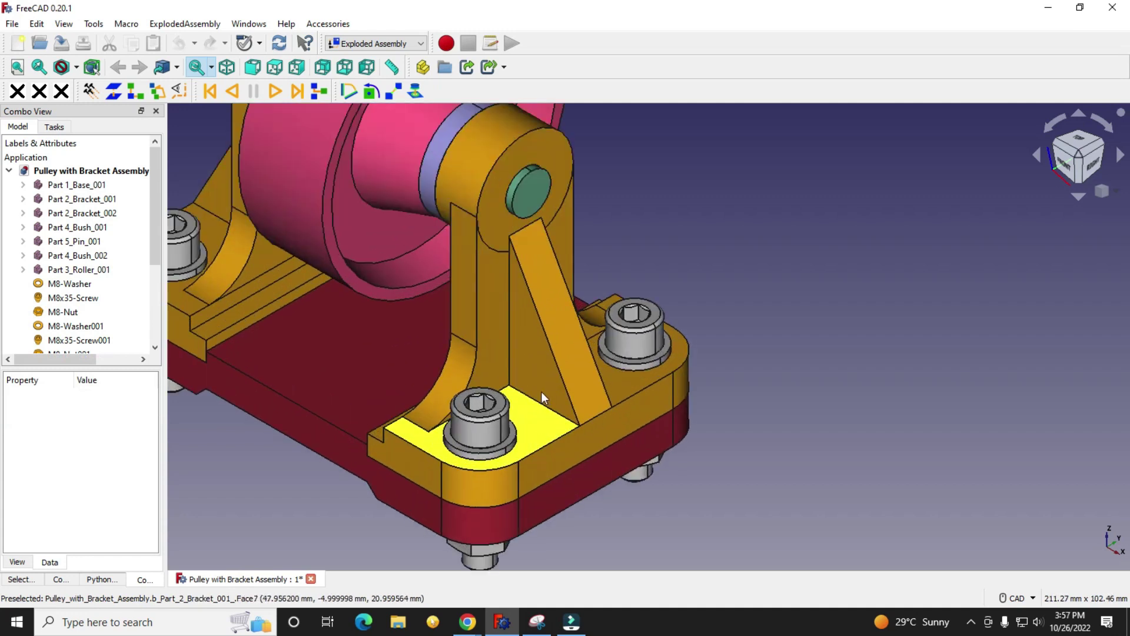
scroll(541, 398, "down", 4)
scroll(539, 399, "up", 8)
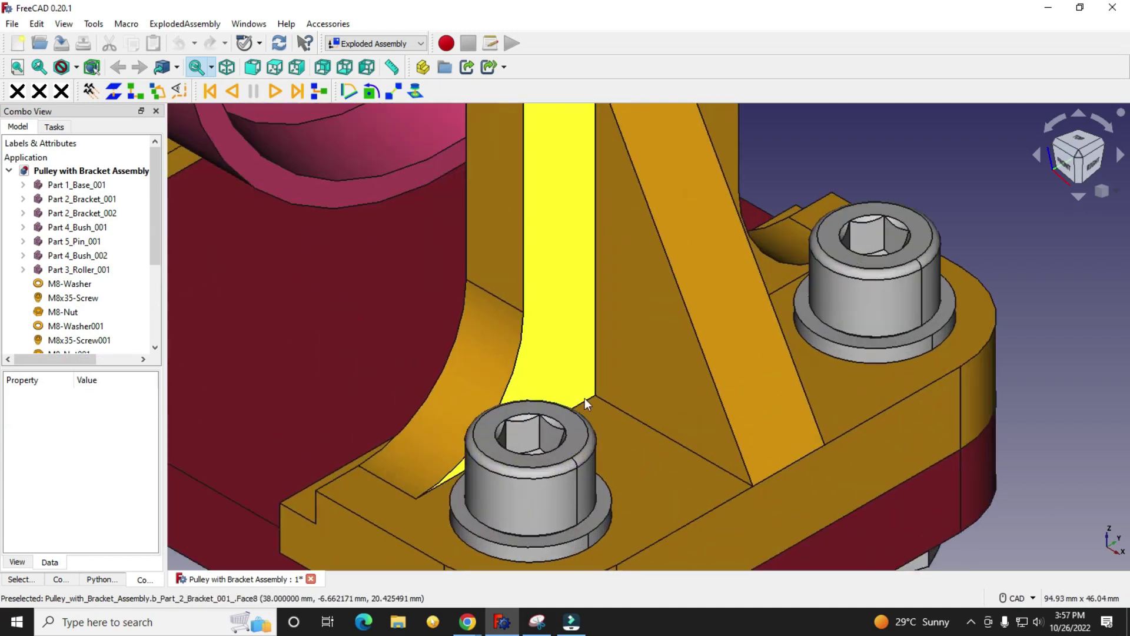
left_click(589, 450)
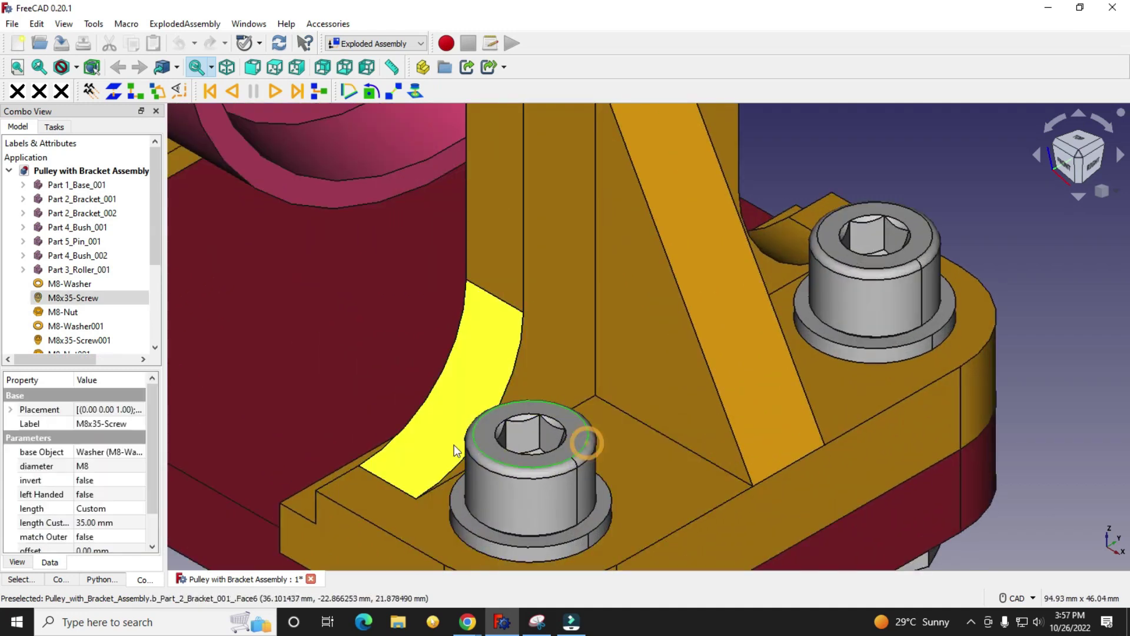
scroll(585, 447, "down", 3)
left_click(673, 345, "ctrl")
scroll(673, 345, "down", 3)
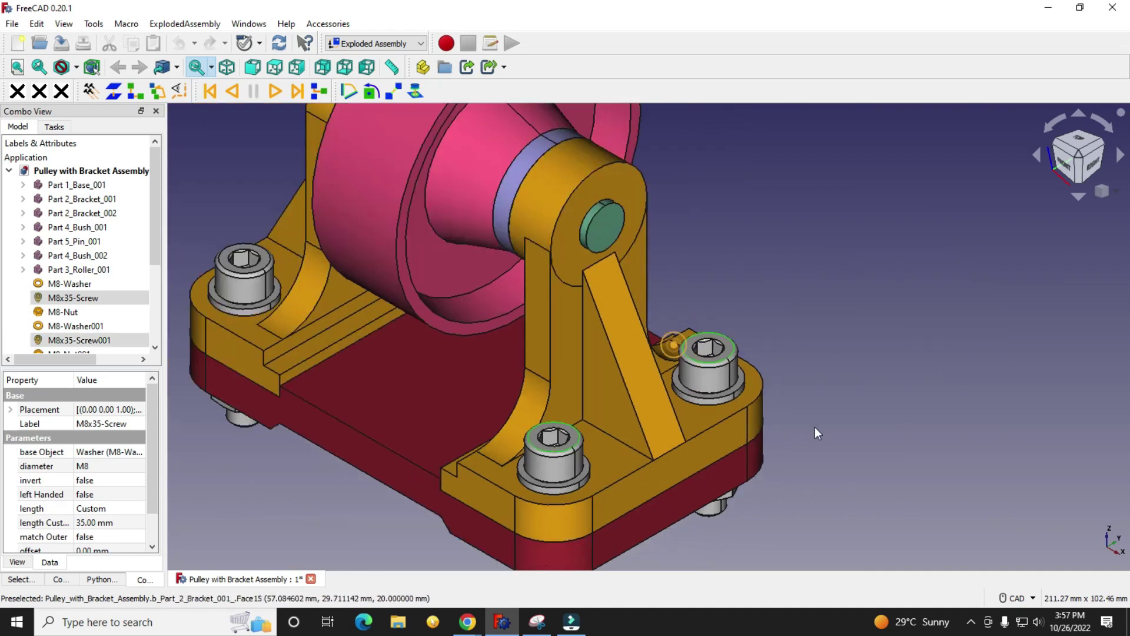
scroll(330, 333, "up", 5)
left_click(383, 280, "ctrl")
scroll(313, 308, "down", 5)
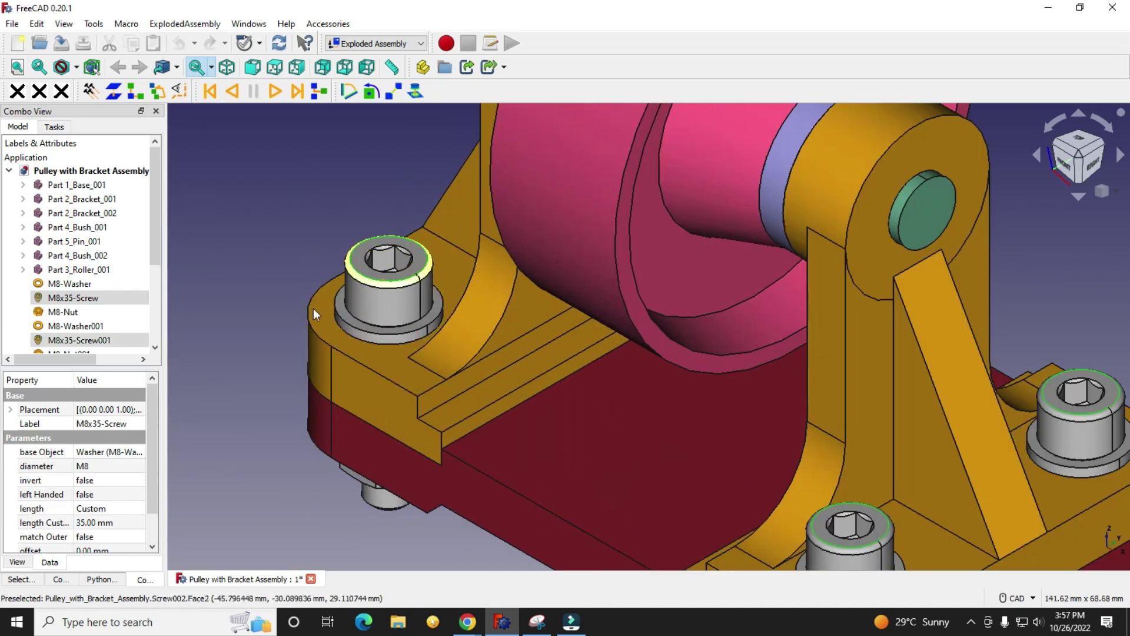
- Orbit to the right side, add the upper-right screw's head edge, and switch to isometric view
middle_click_drag(800, 315, 613, 321)
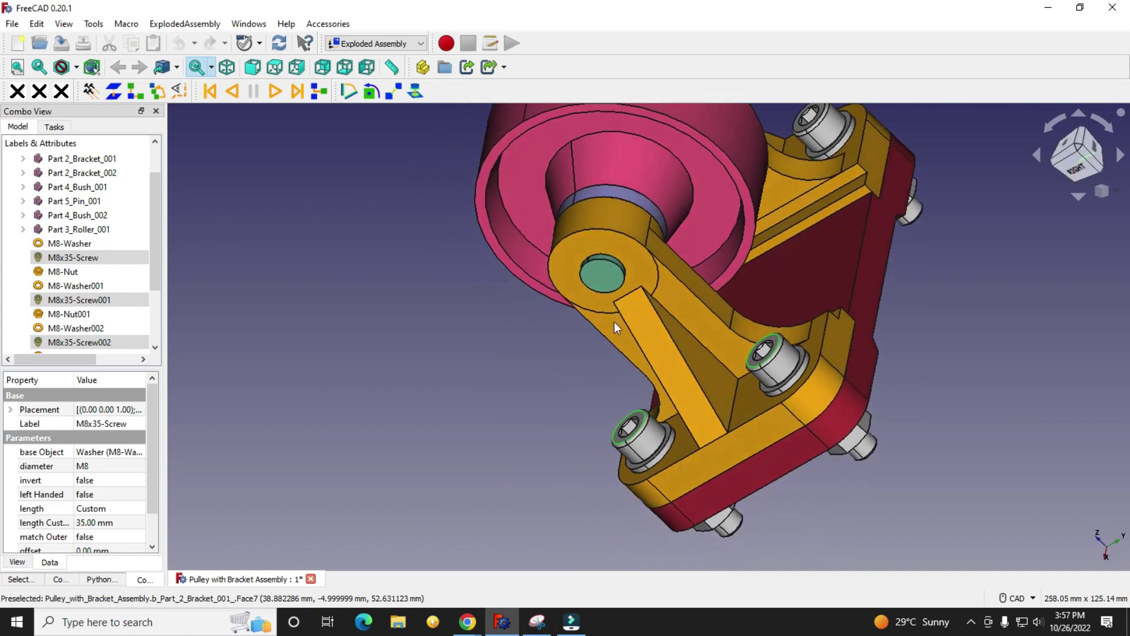
scroll(613, 321, "down", 3)
scroll(770, 229, "up", 6)
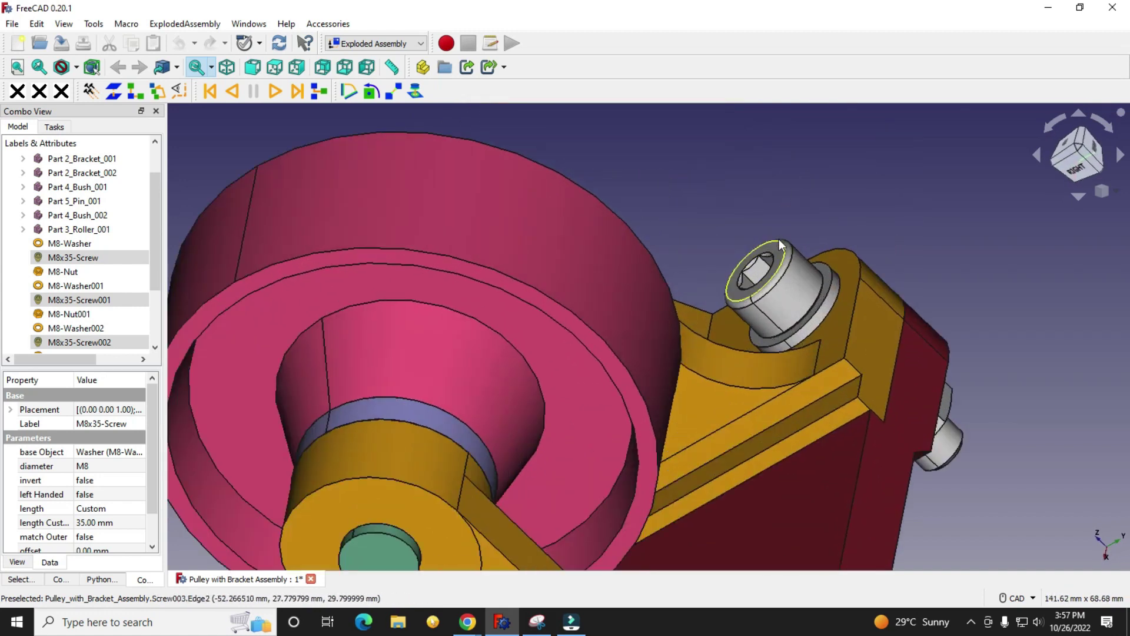
left_click(778, 239, "ctrl")
scroll(778, 239, "down", 3)
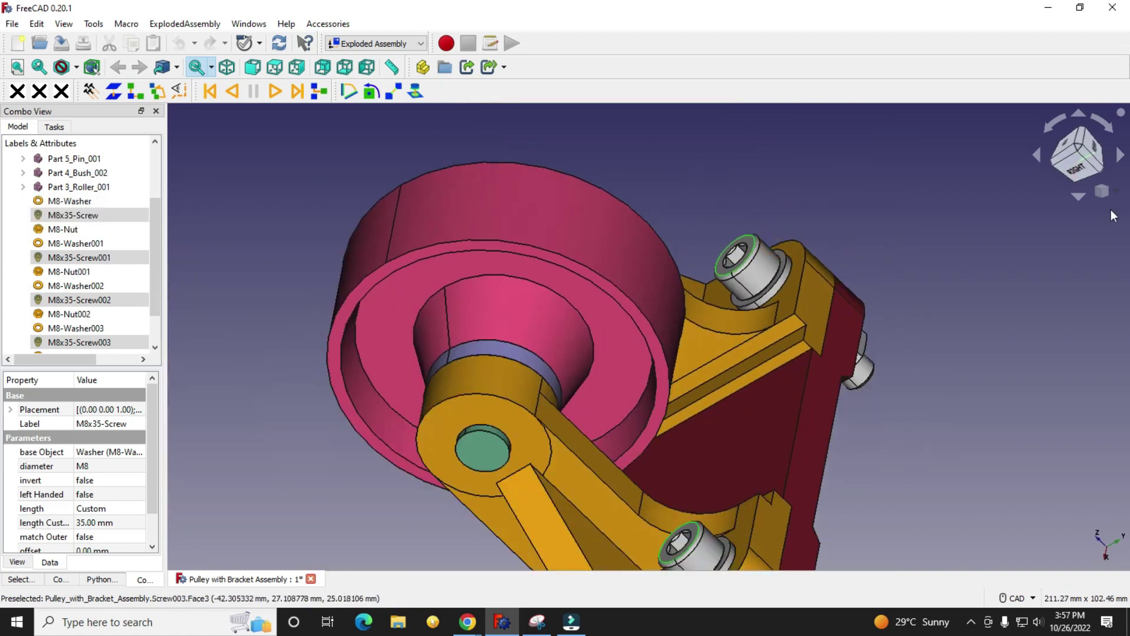
left_click(1104, 192)
left_click(1087, 229)
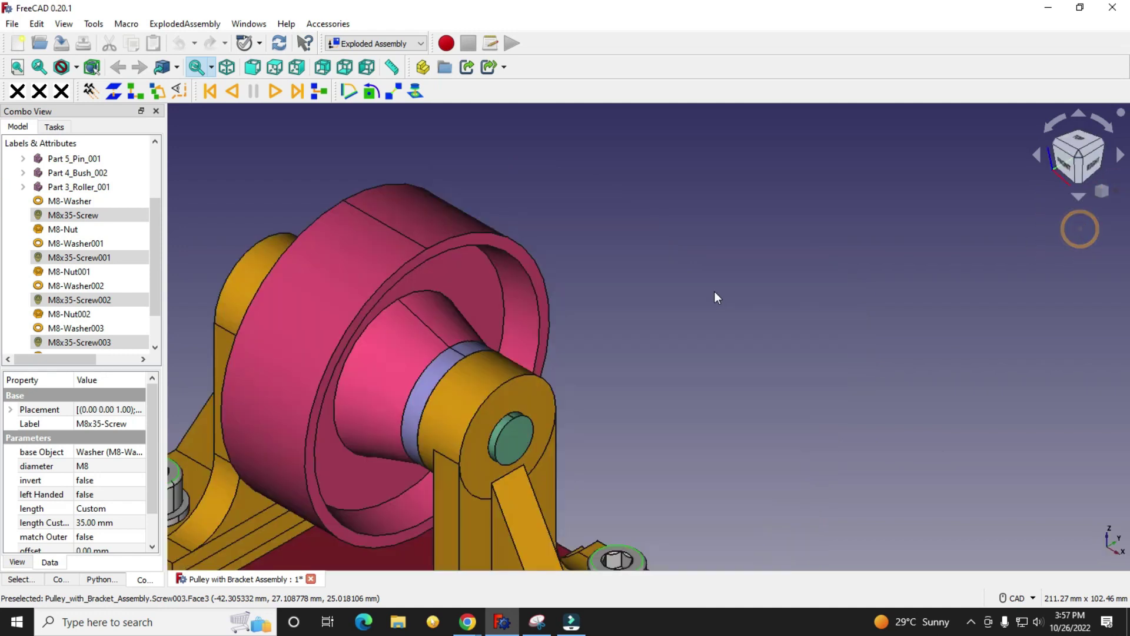
- Create a bolt group from the selected screw edges and show BoltGroup's properties
left_click(90, 92)
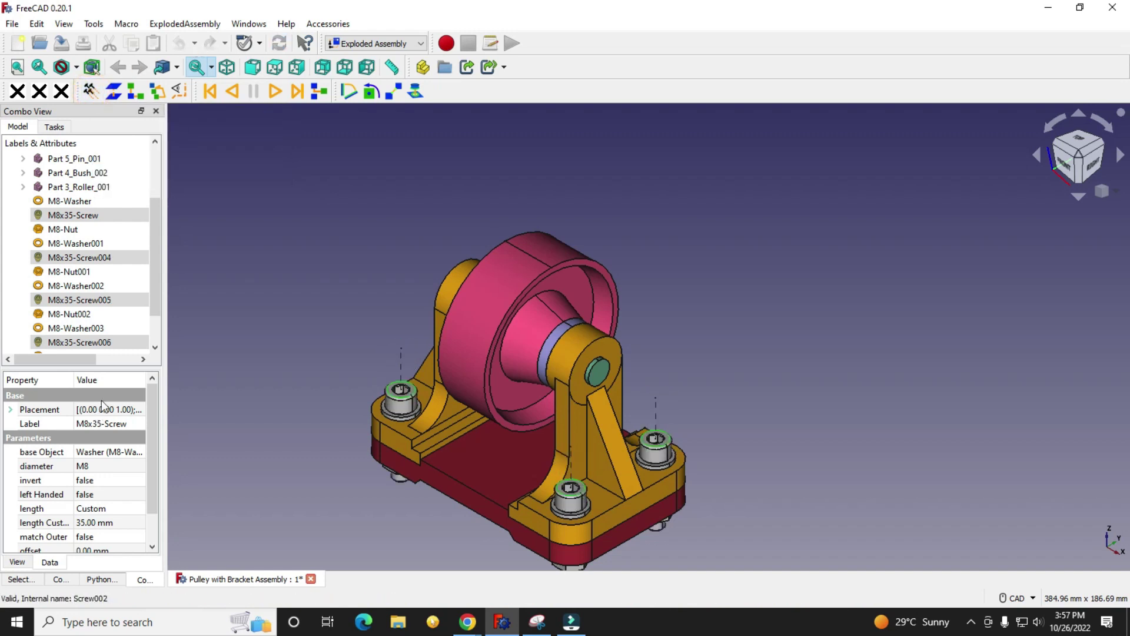
left_click_drag(123, 367, 121, 551)
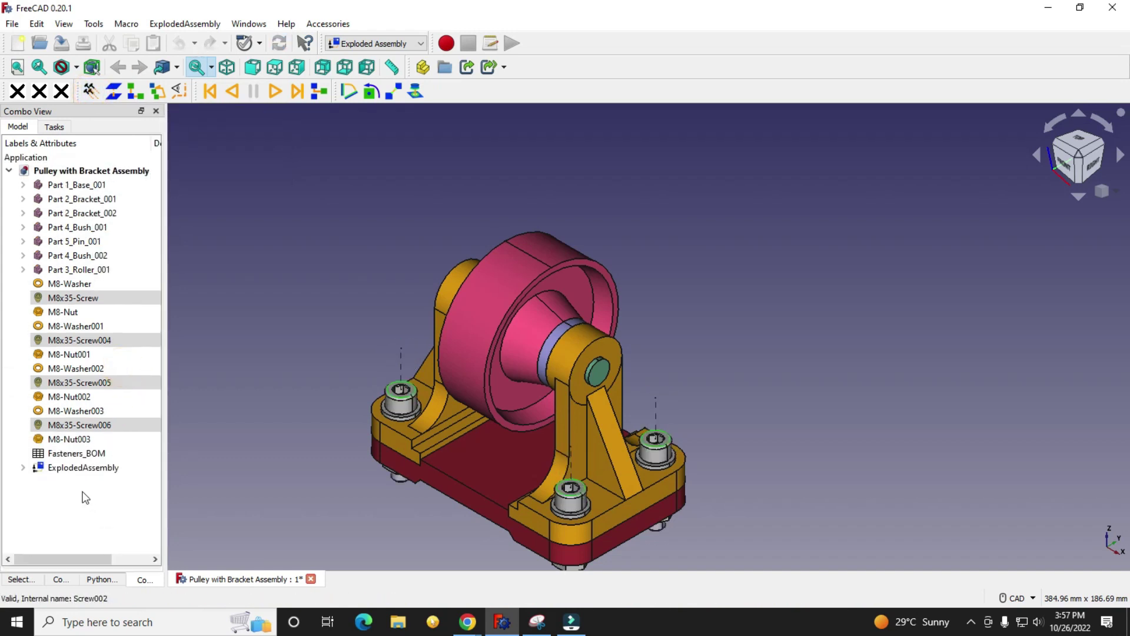
left_click(22, 467)
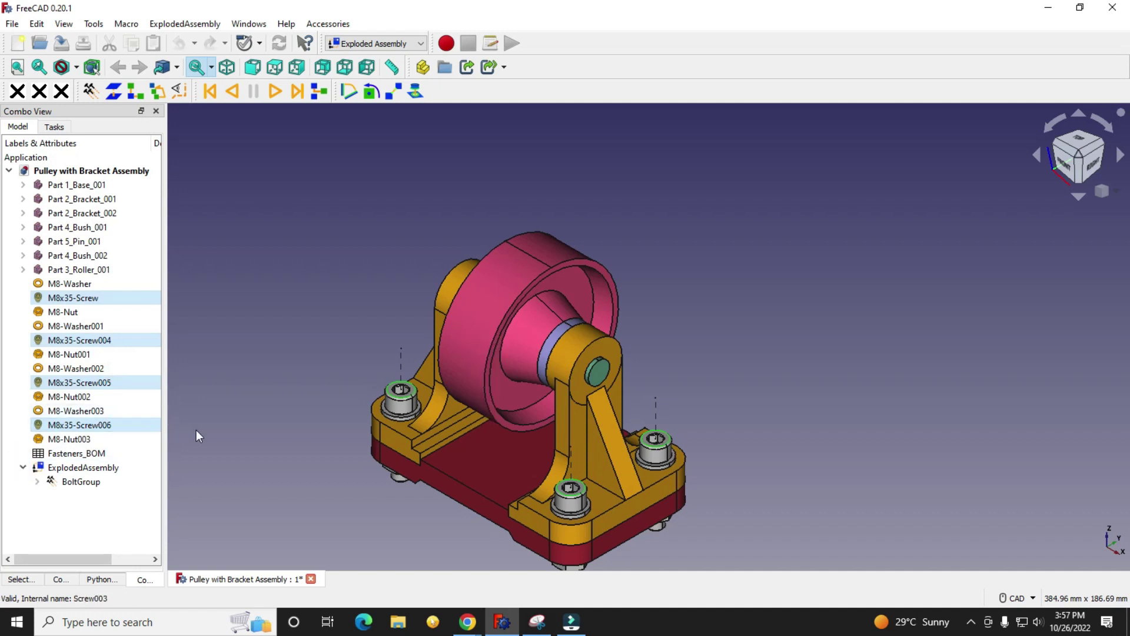
left_click(81, 482)
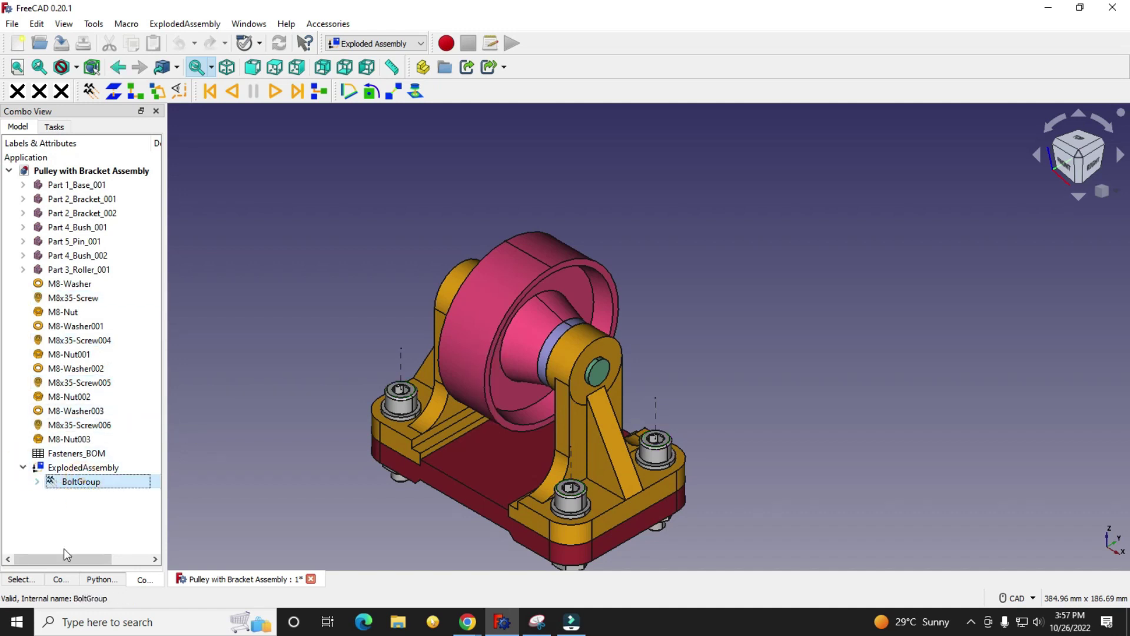
left_click(67, 566)
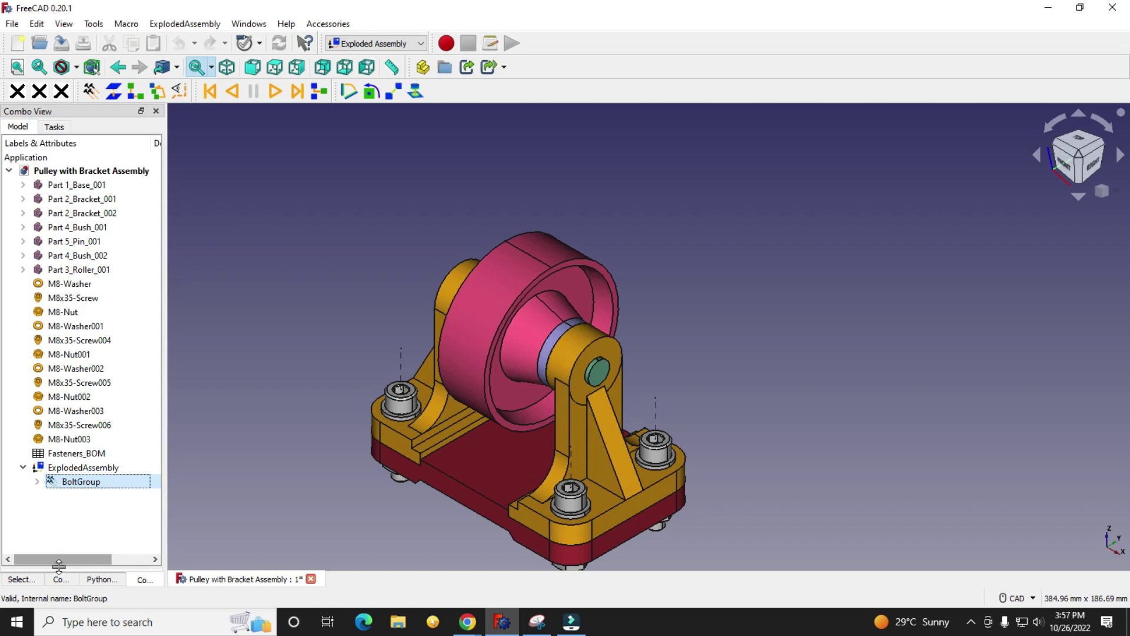
left_click_drag(59, 566, 101, 336)
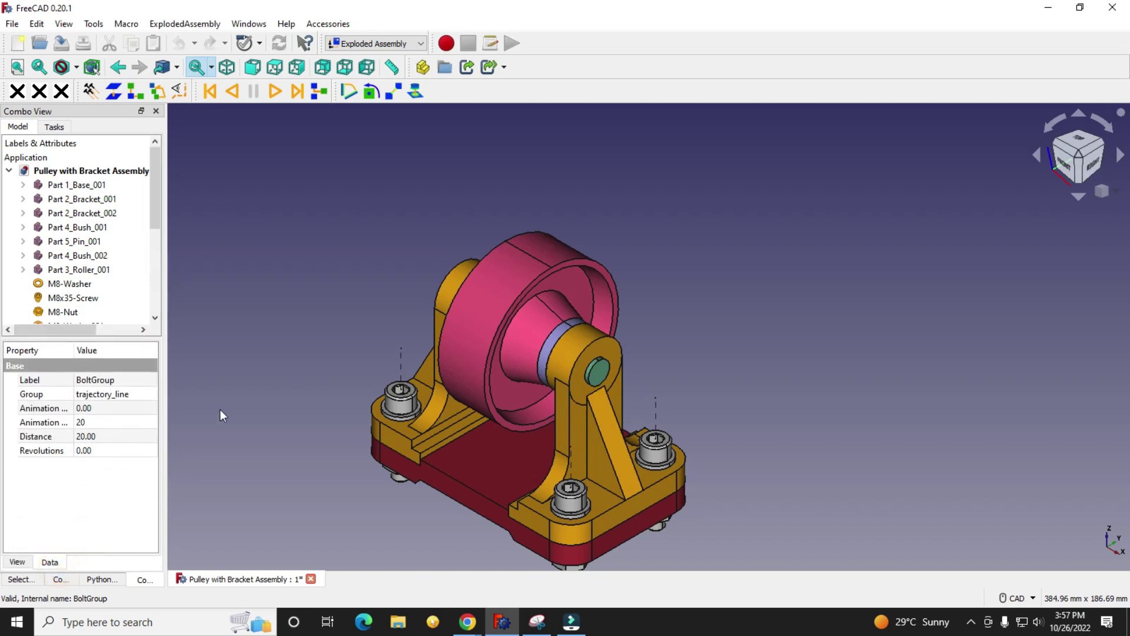
- Set BoltGroup's Distance to 250
scroll(635, 365, "down", 3)
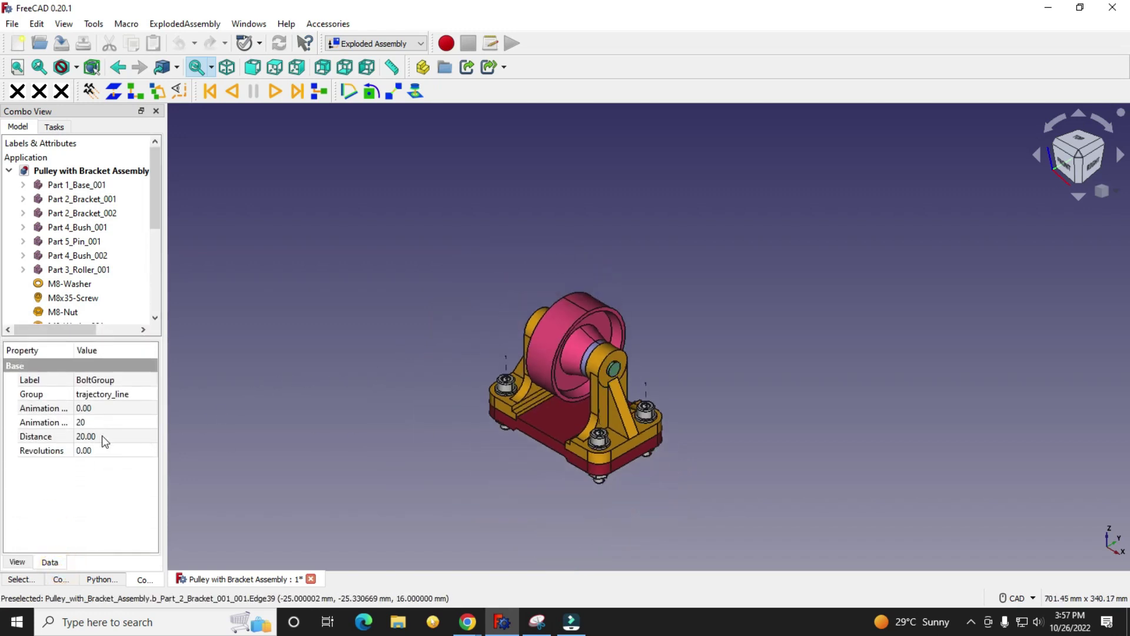
left_click(86, 437)
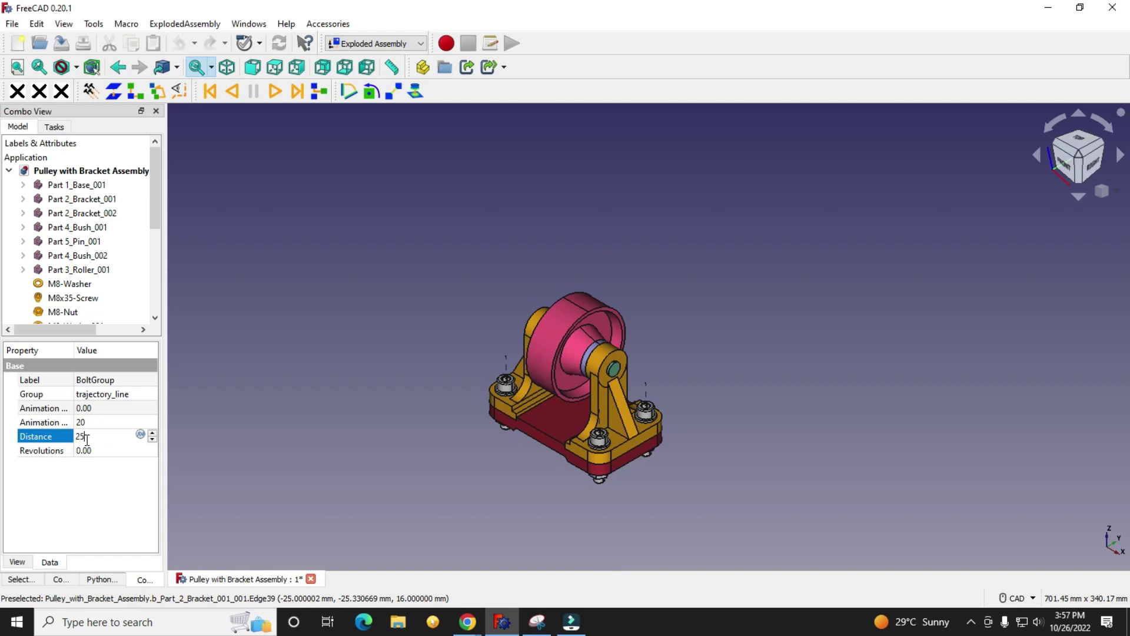
type("250")
key("Return")
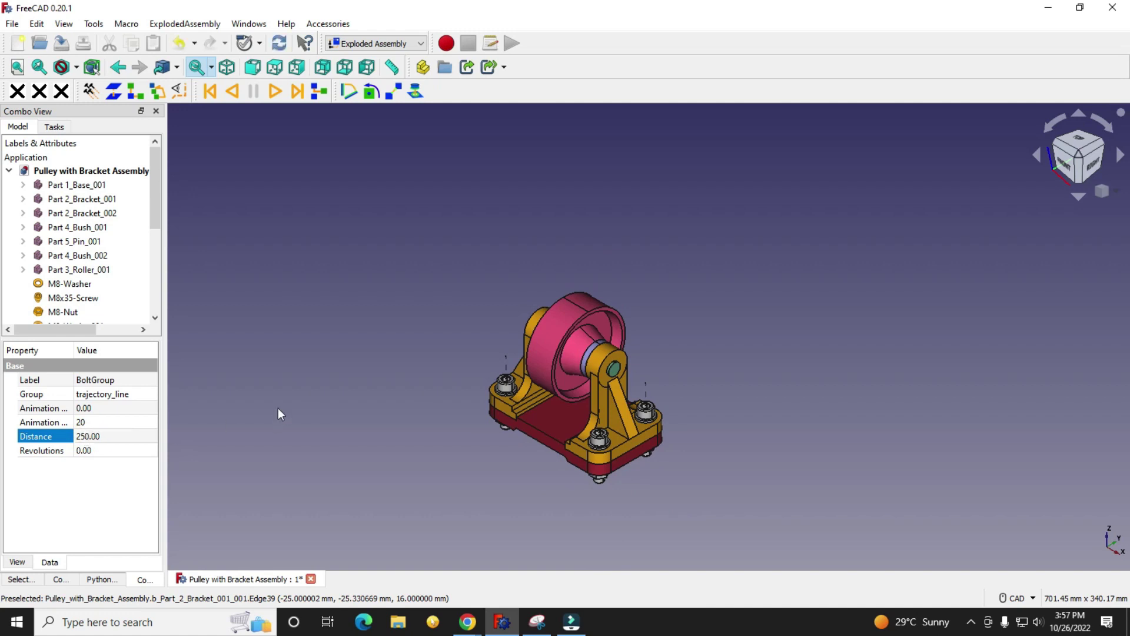
left_click(278, 414)
scroll(117, 274, "down", 4)
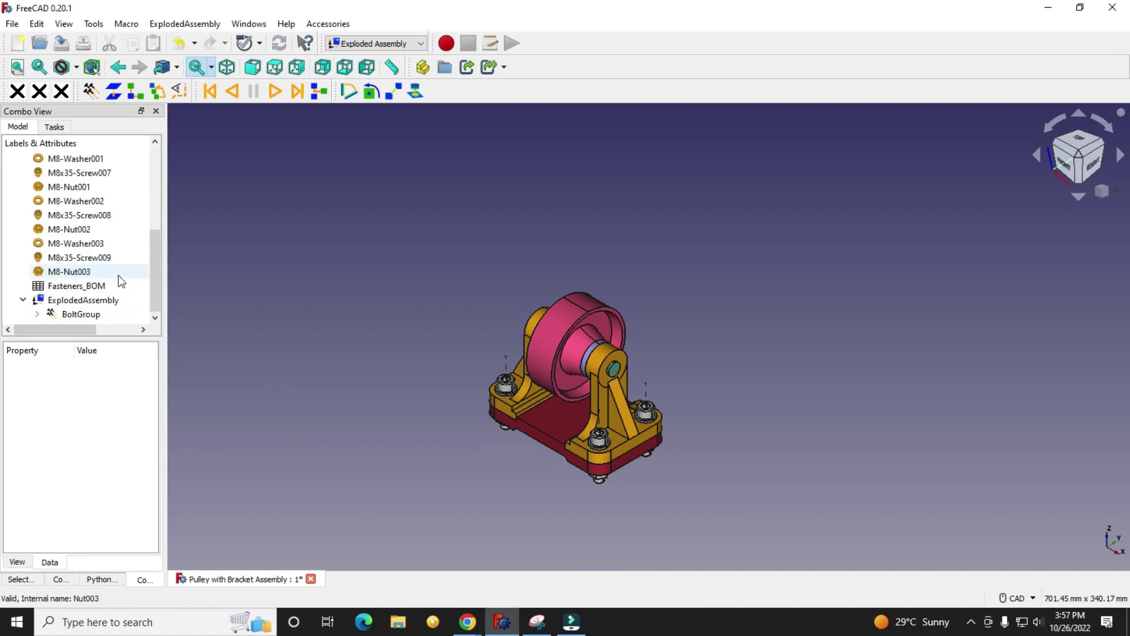
left_click(80, 314)
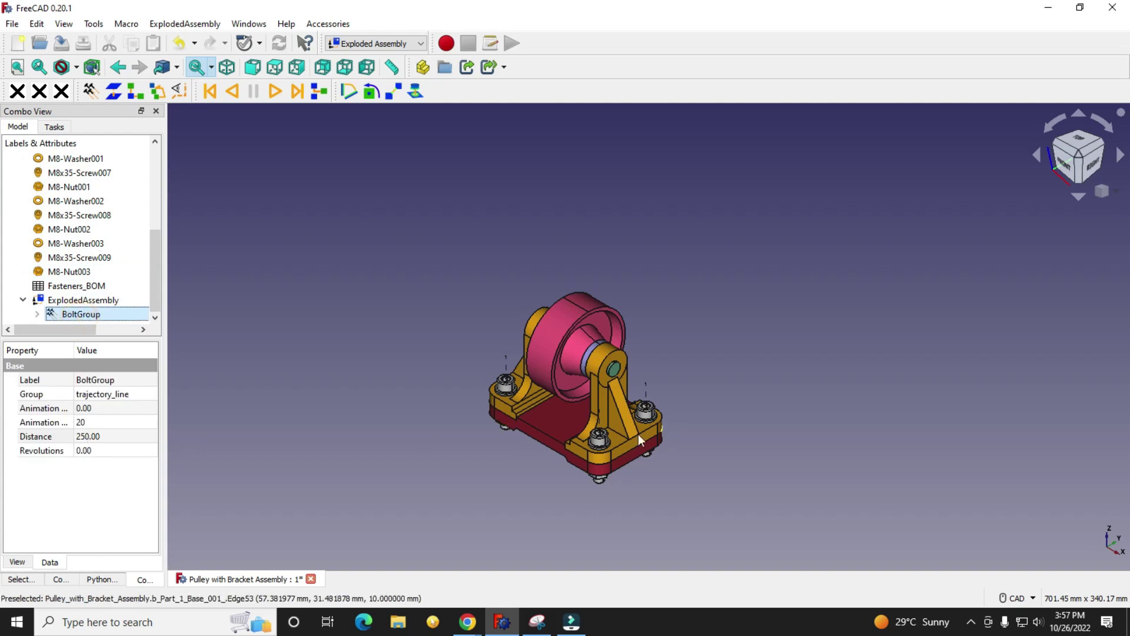
- Set BoltGroup's two animation values to 0.01 and 50
scroll(589, 441, "up", 4)
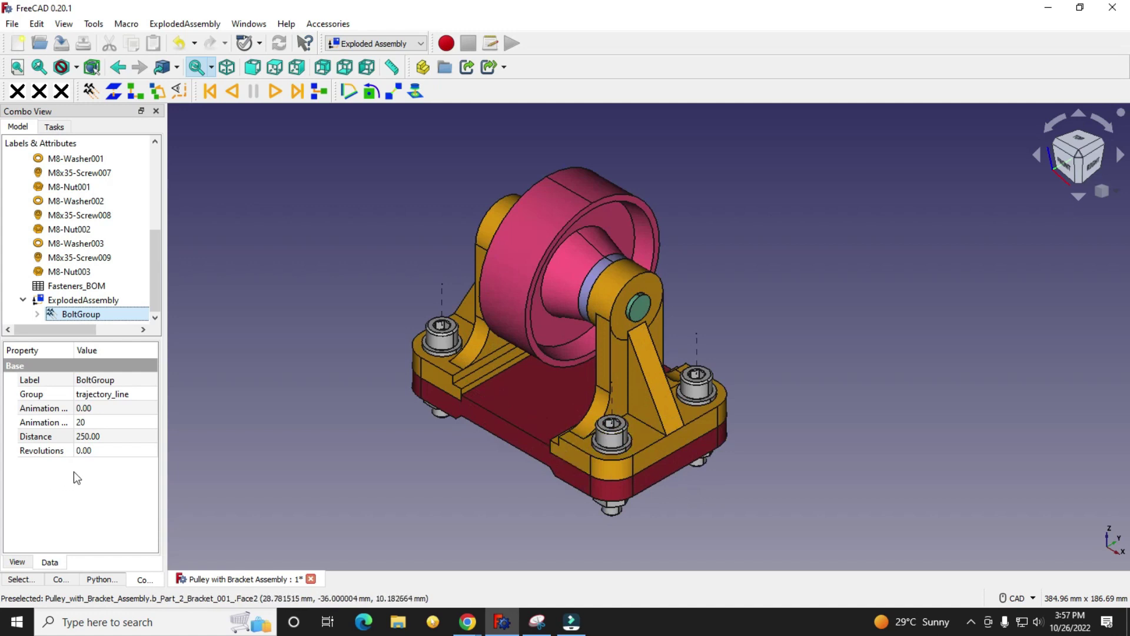
left_click(89, 407)
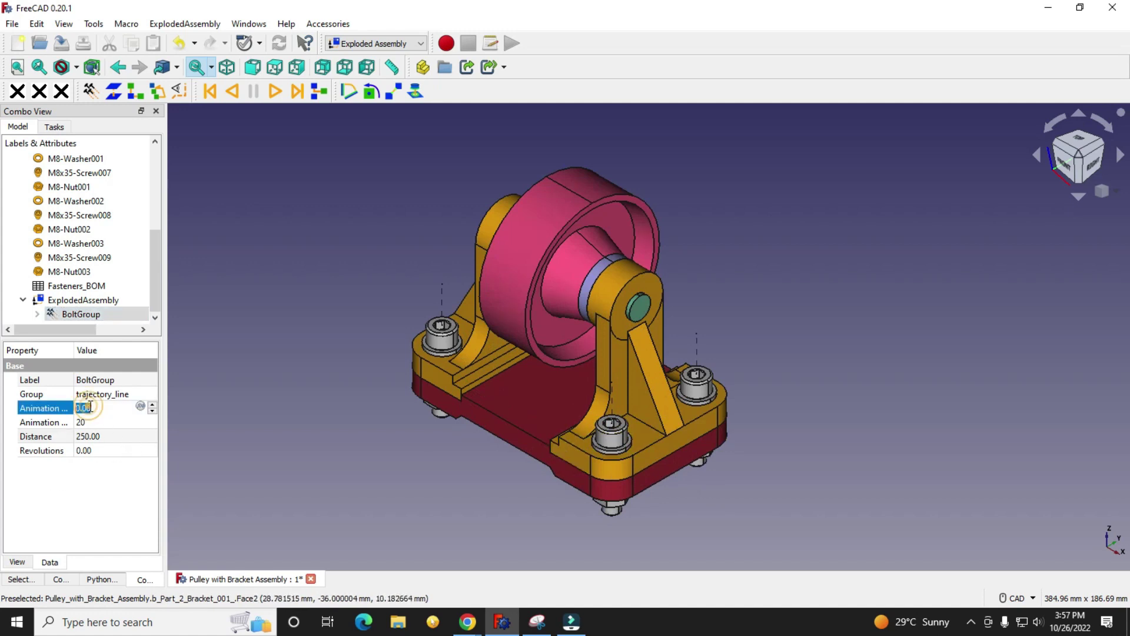
type("0")
left_click(265, 409)
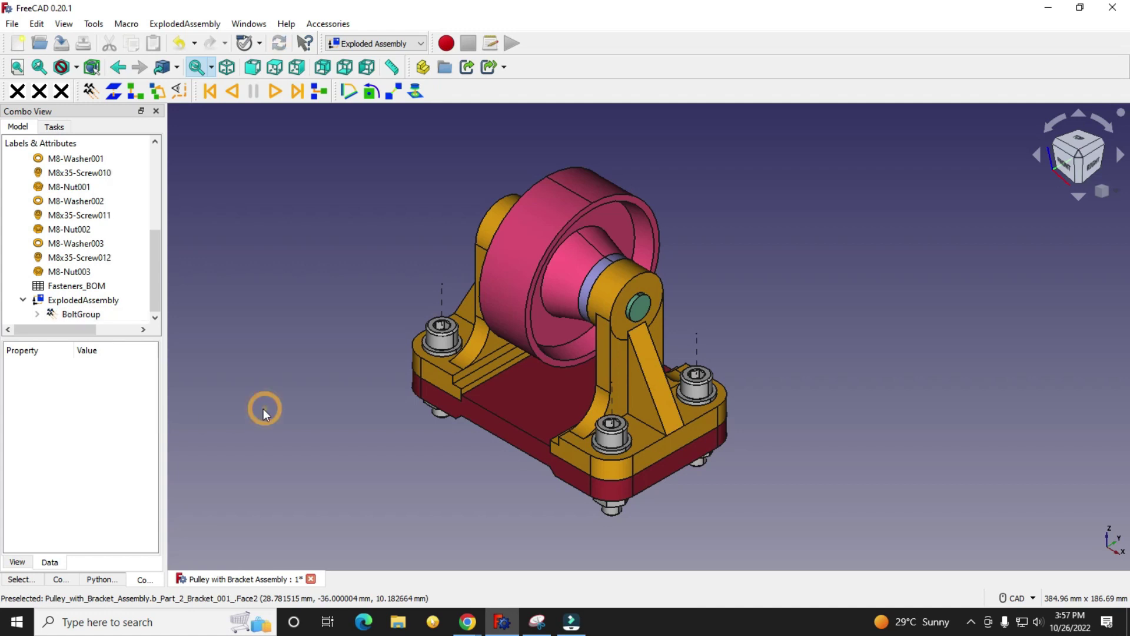
left_click(81, 315)
left_click(86, 421)
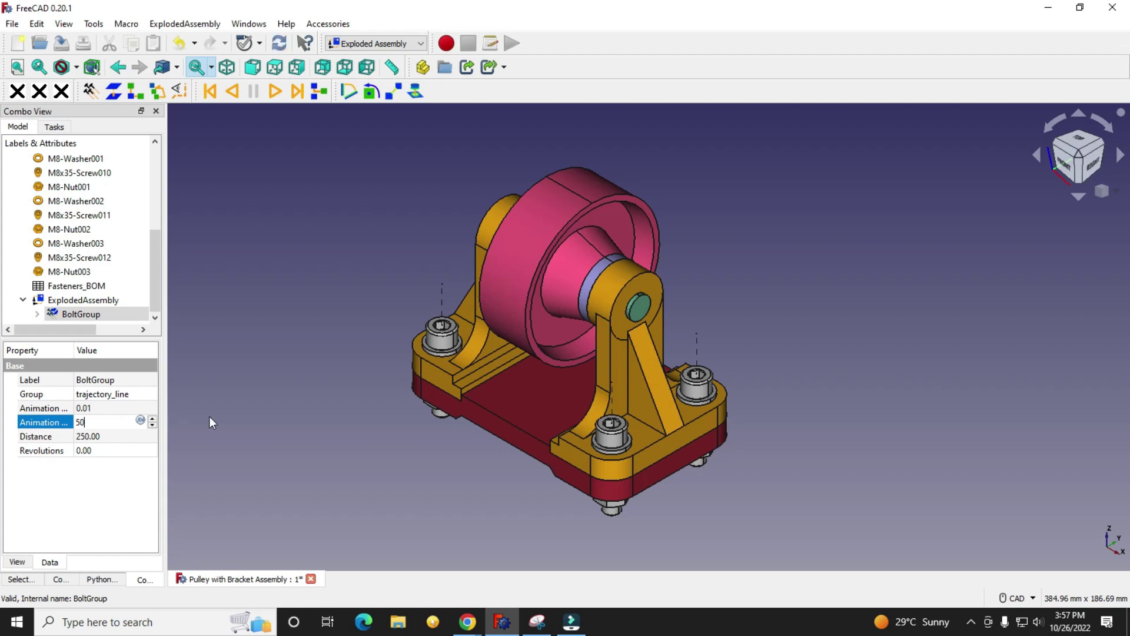
left_click(255, 409)
left_click(65, 317)
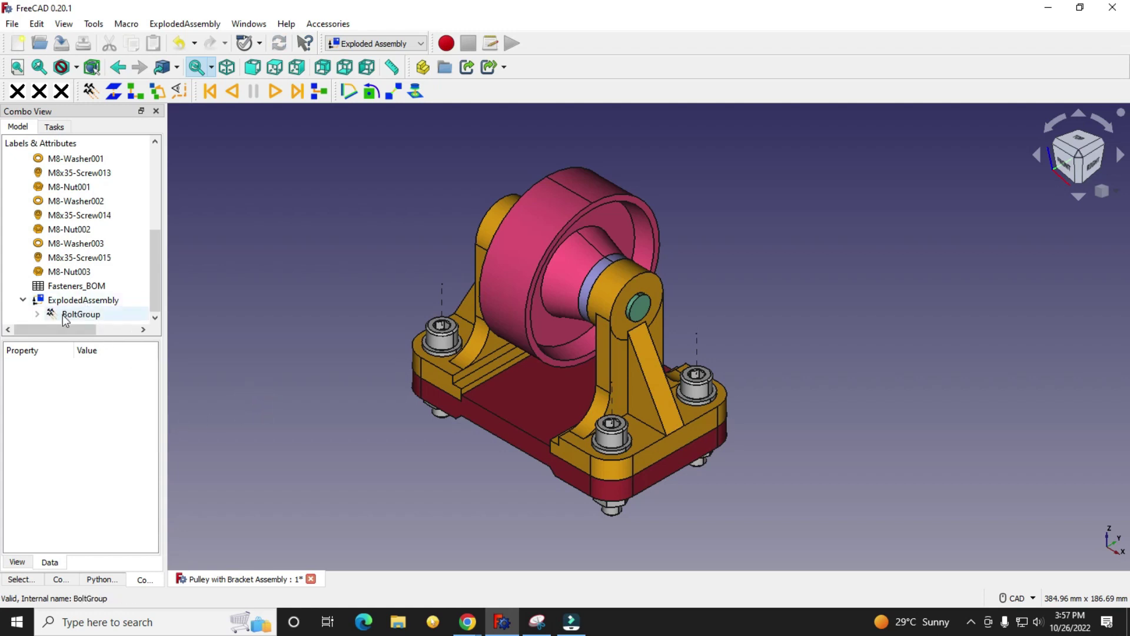
- Play the explode animation so the four screws rise above the bracket
left_click(274, 93)
left_click(383, 359)
scroll(411, 422, "down", 4)
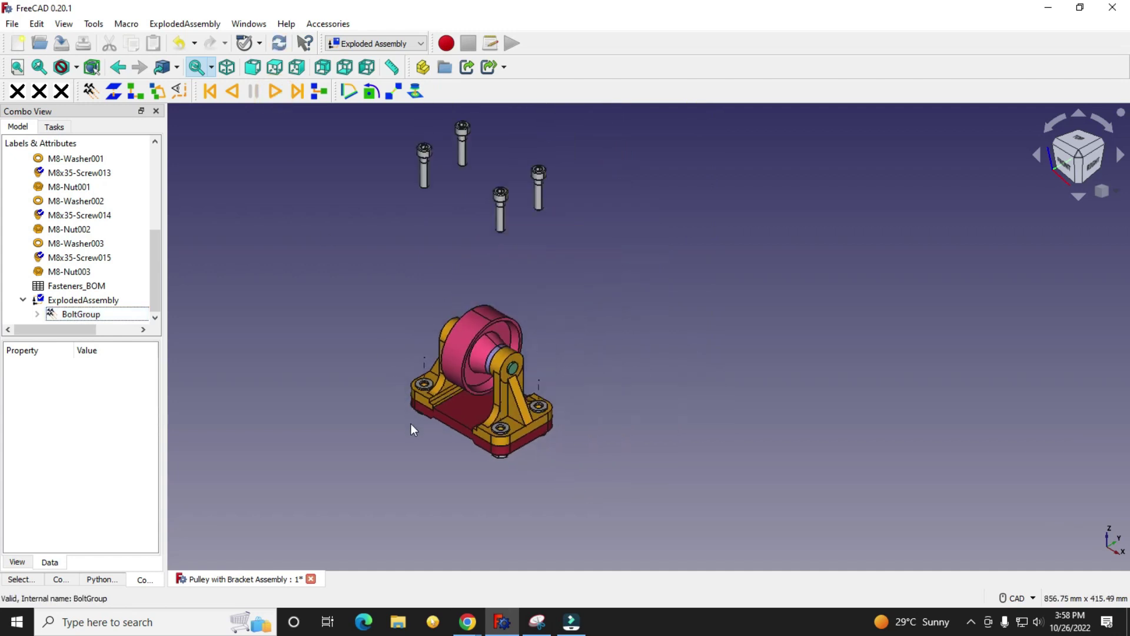
scroll(422, 298, "up", 2)
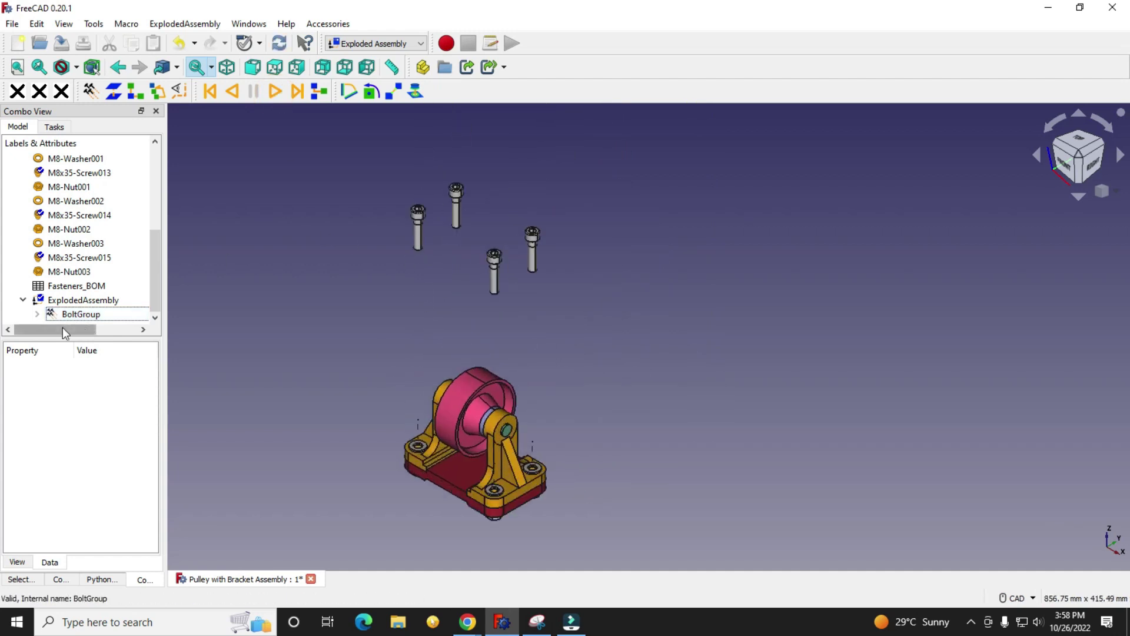
- Enlarge the model tree, select BoltGroup, and begin editing its Distance
left_click_drag(78, 338, 79, 422)
left_click(82, 398)
left_click(88, 519)
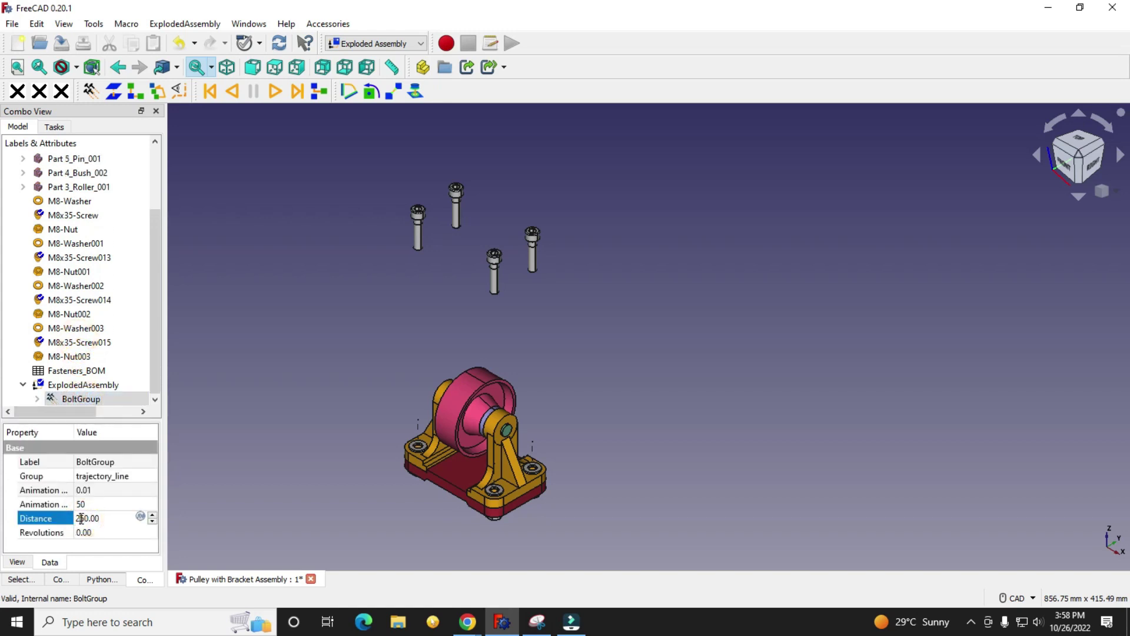
- Change BoltGroup's Distance from 250 to 150
key("BackSpace")
type("15")
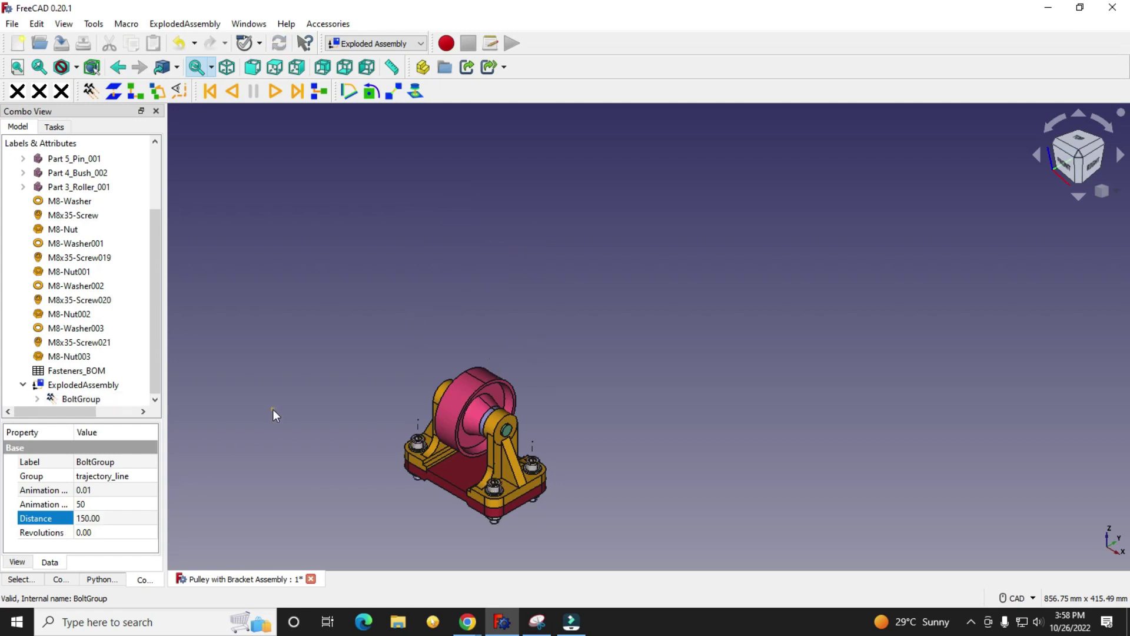
left_click(273, 409)
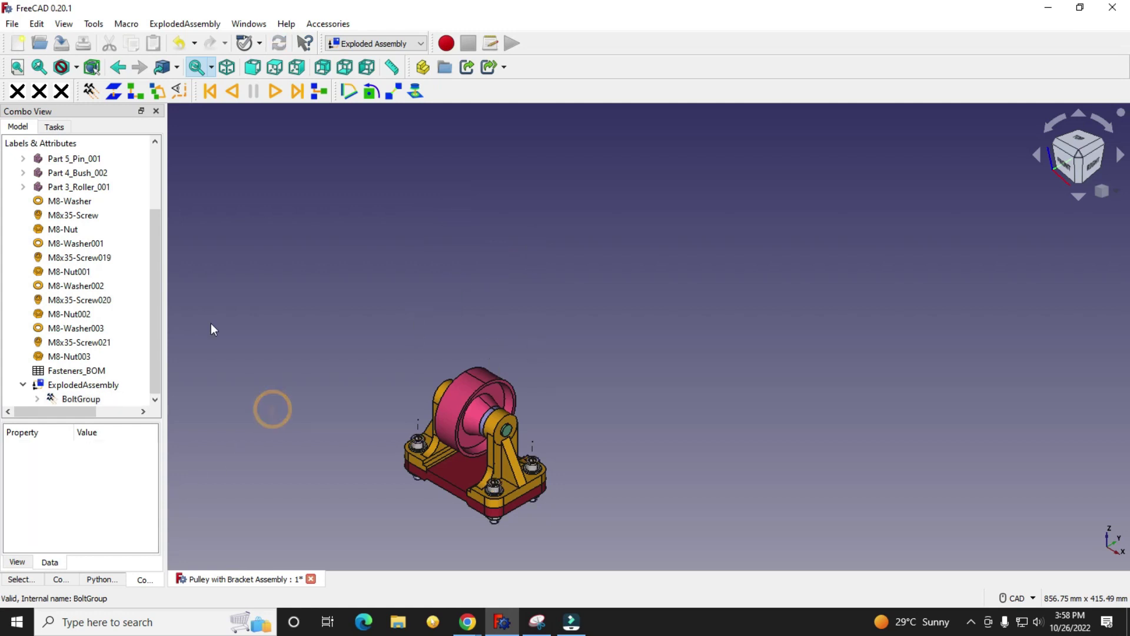
- Preview the 150 explosion, then play it backward to reseat the screws
left_click(275, 92)
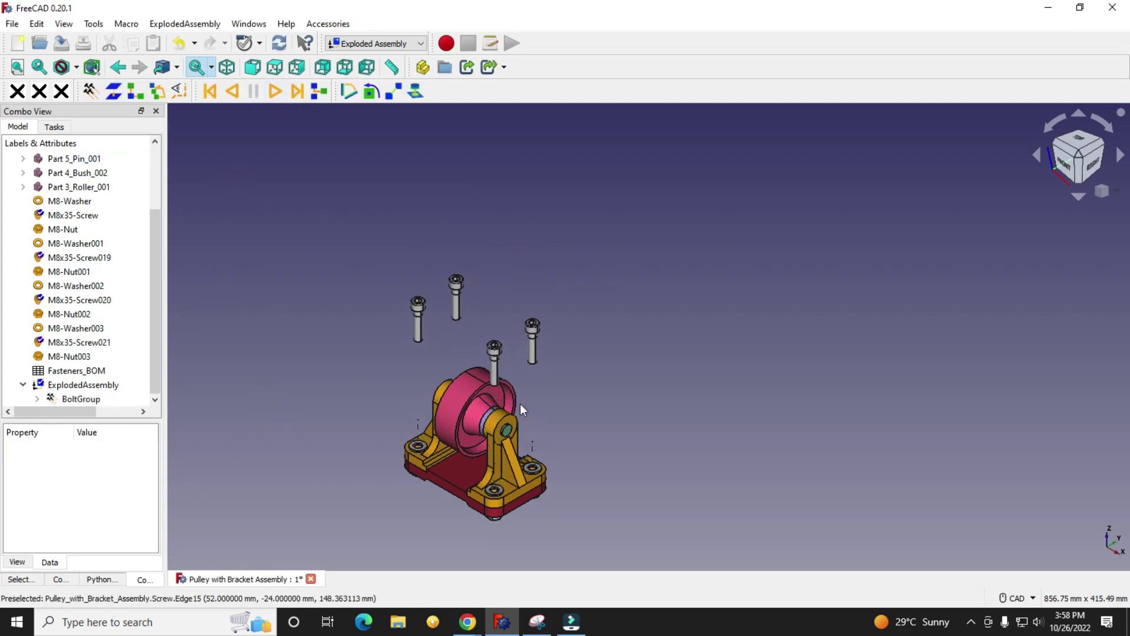
scroll(459, 504, "up", 3)
scroll(459, 505, "down", 1)
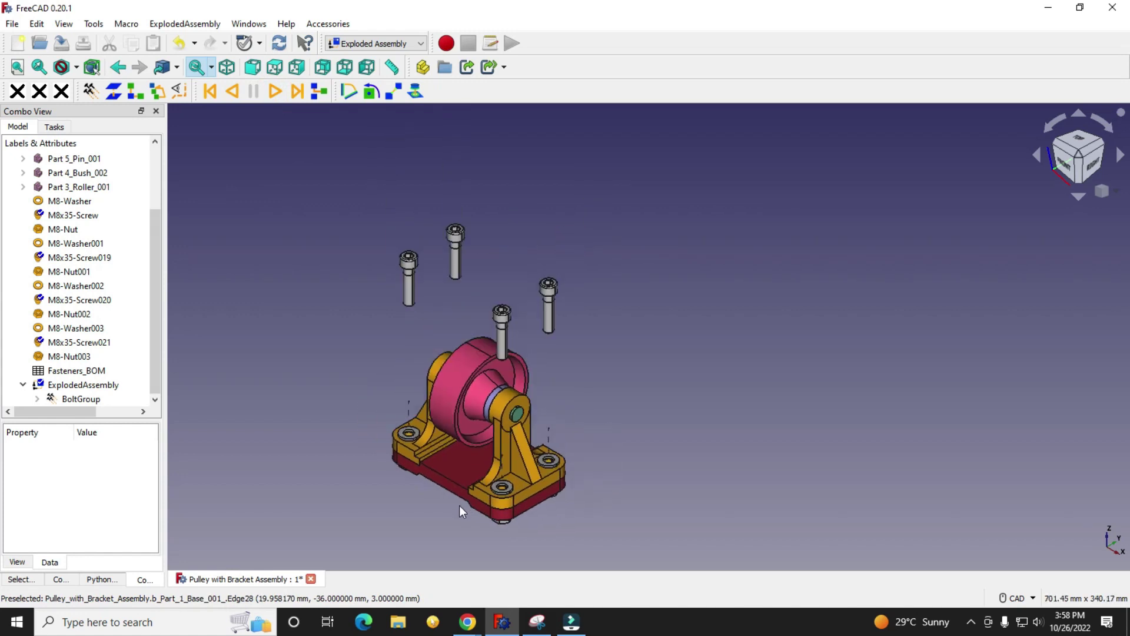
left_click(234, 92)
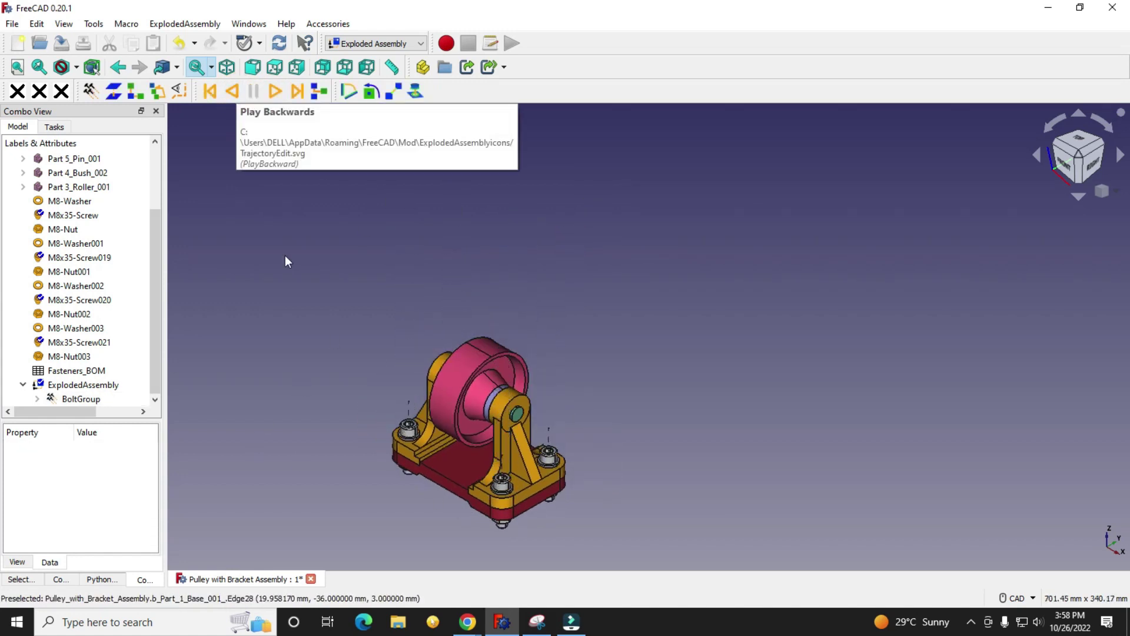
scroll(489, 481, "up", 5)
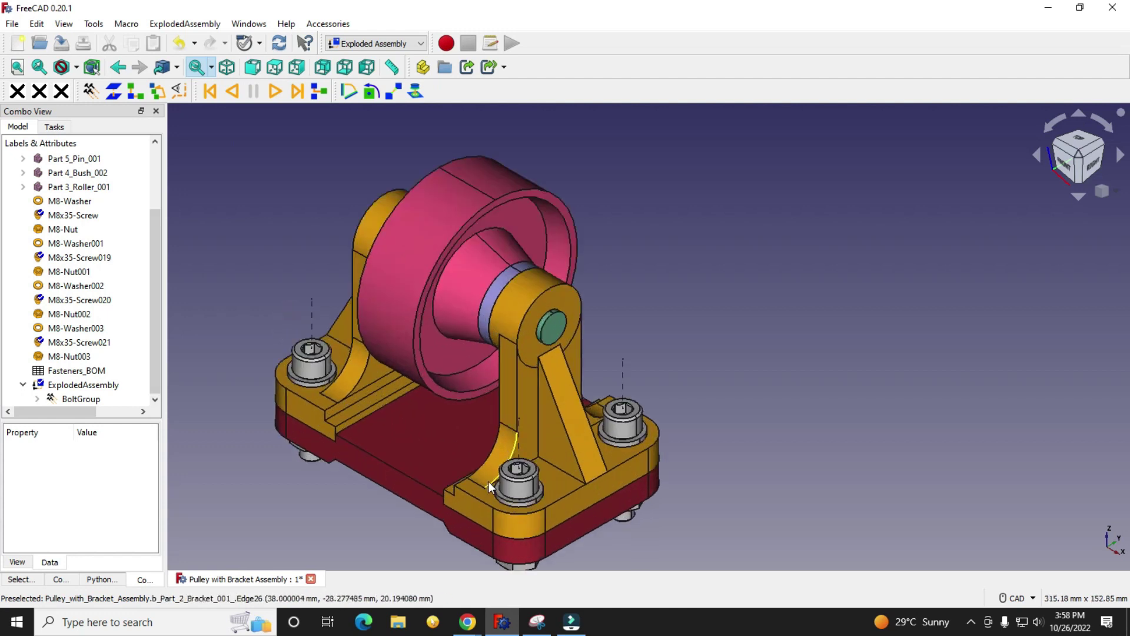
- Select the circular edges of the front and right washers
scroll(546, 504, "up", 4)
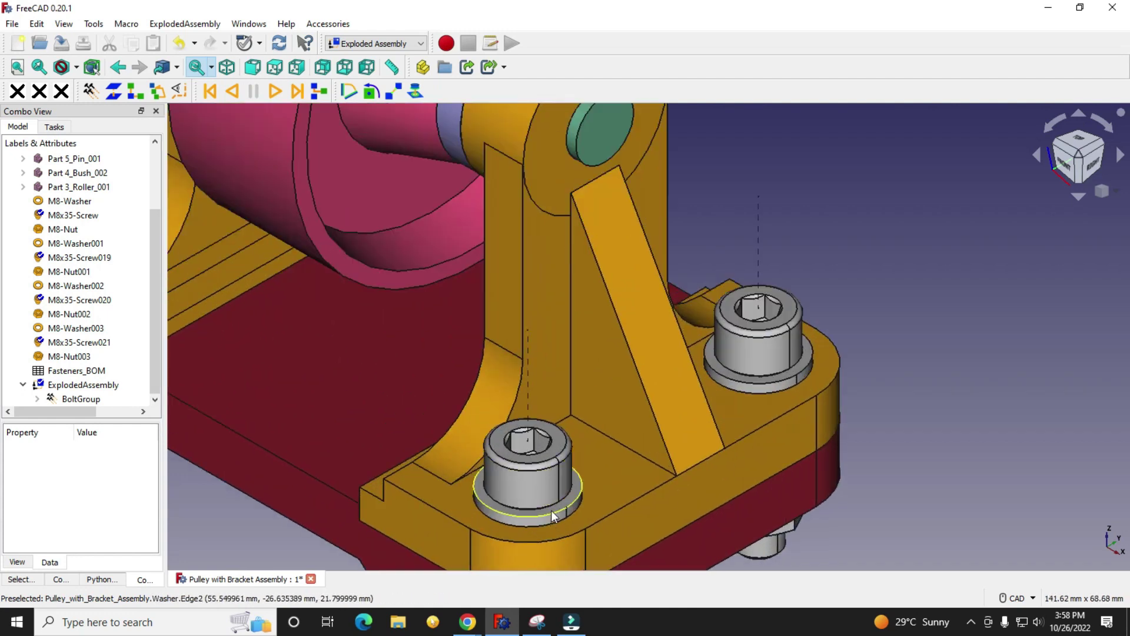
left_click(551, 511)
scroll(547, 507, "down", 4)
scroll(667, 431, "down", 3)
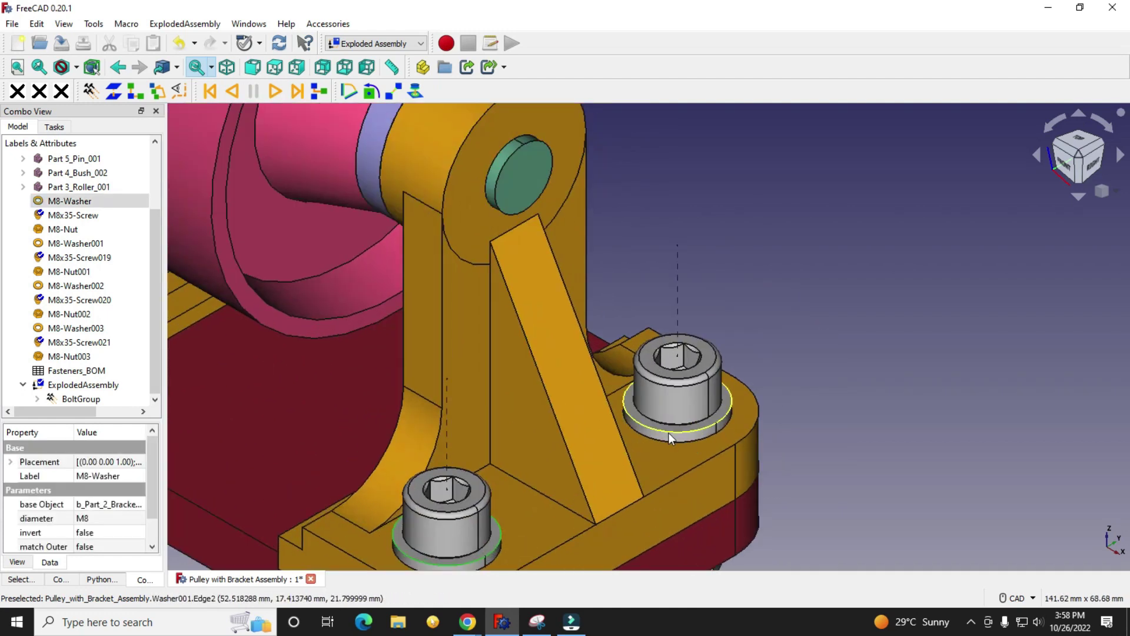
left_click(669, 432, "ctrl")
scroll(669, 433, "down", 5)
scroll(497, 392, "up", 3)
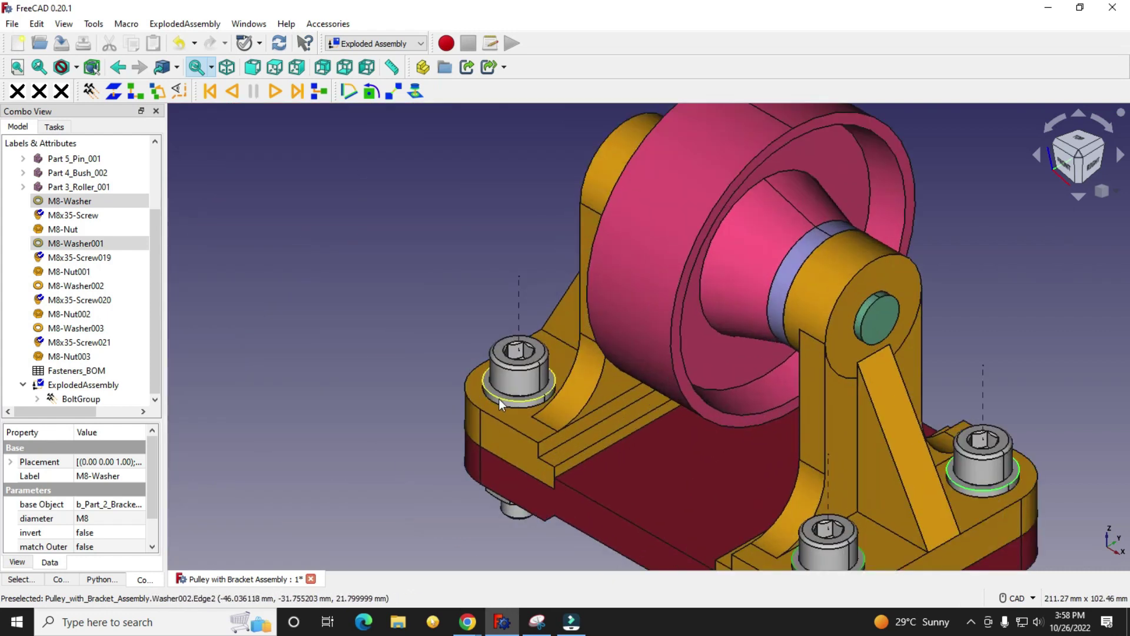
- Add the left washer edge and create BoltGroup001 from the selected washers
left_click(499, 398, "ctrl")
scroll(465, 401, "down", 5)
middle_click_drag(439, 414, 673, 469)
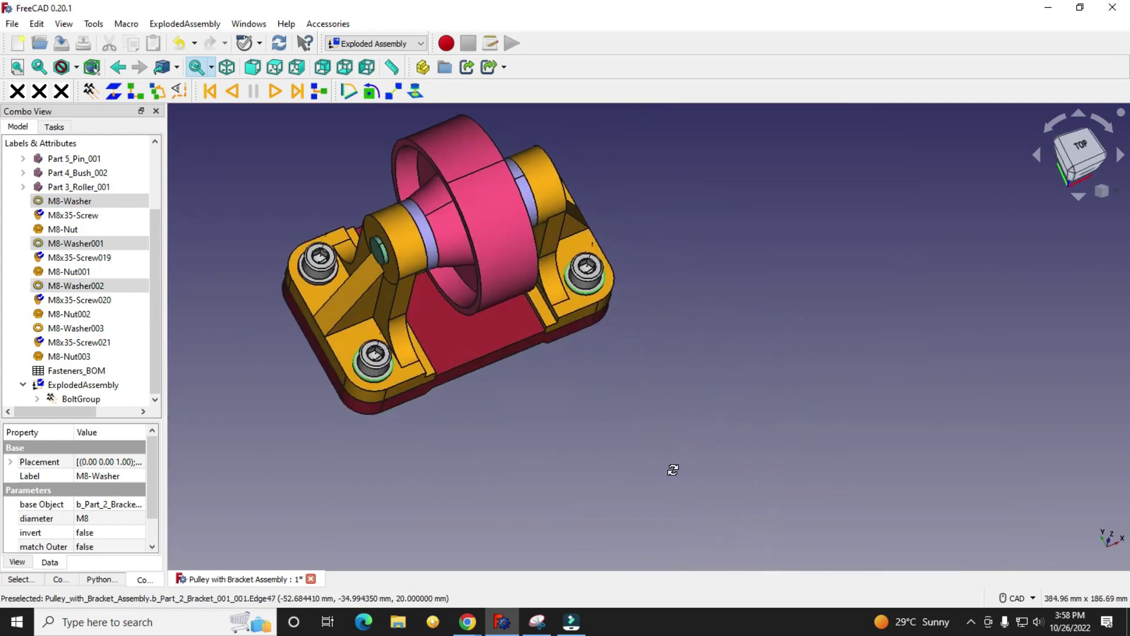
scroll(247, 282, "up", 7)
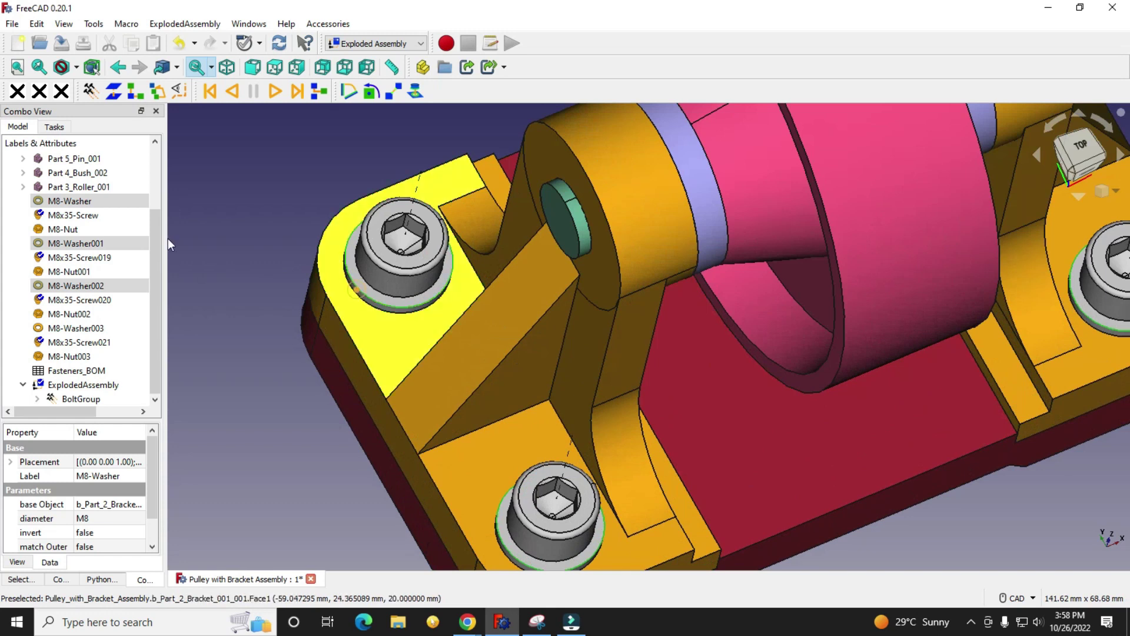
left_click(90, 91)
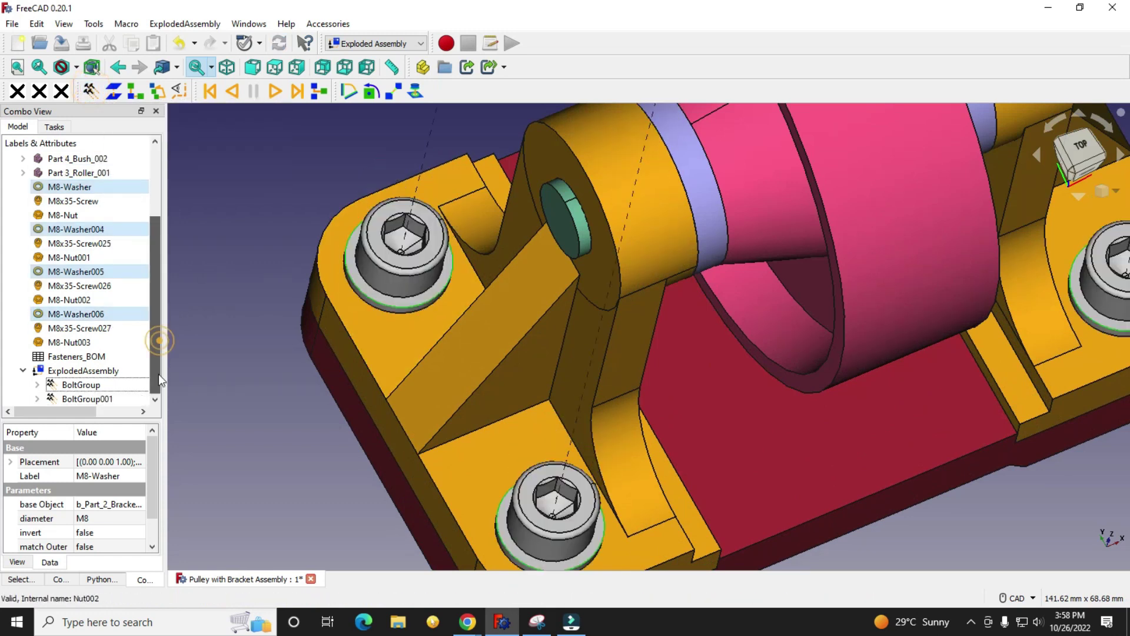
left_click(103, 397)
- Set BoltGroup001's Animation Steps to 50 and Distance to 100, then edit its step time
left_click(92, 503)
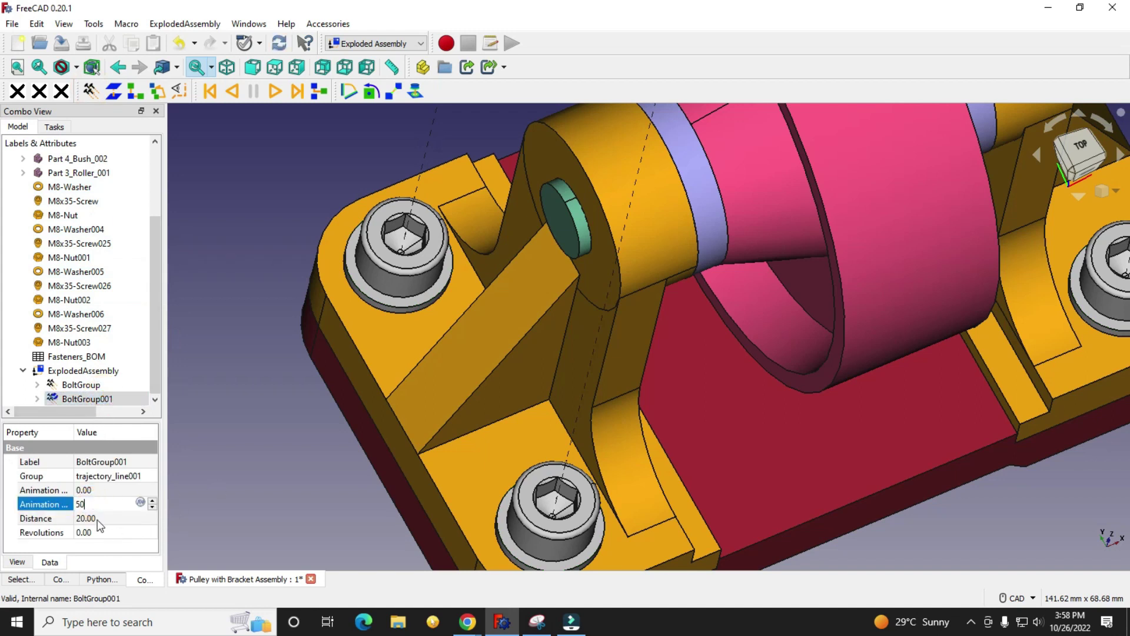
left_click(98, 518)
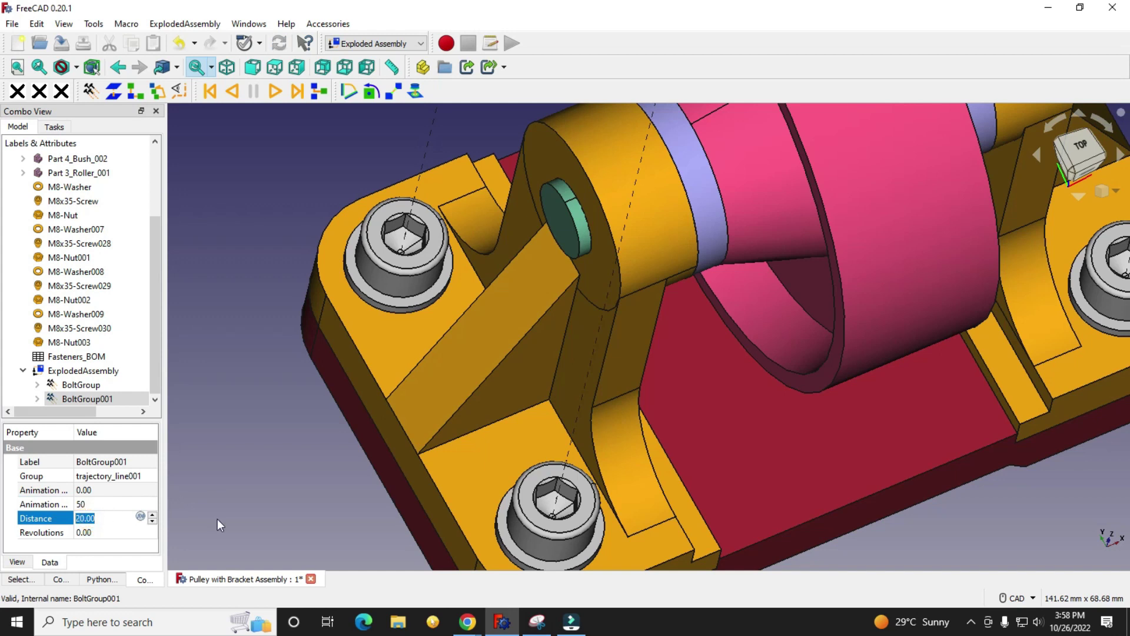
type("100")
left_click(266, 490)
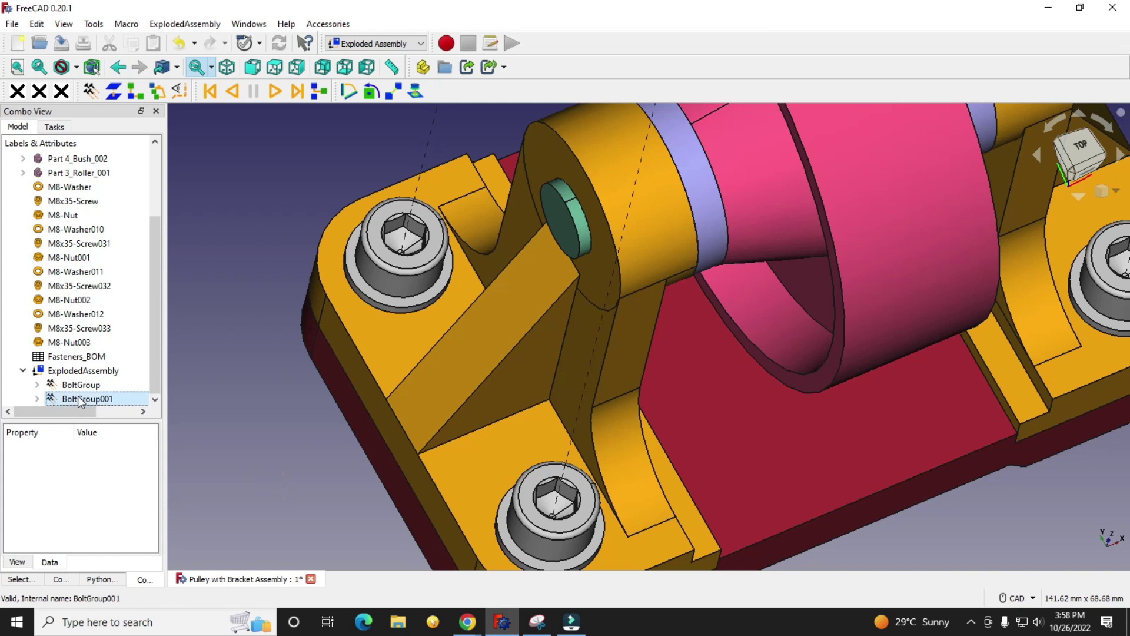
left_click(81, 400)
left_click(84, 490)
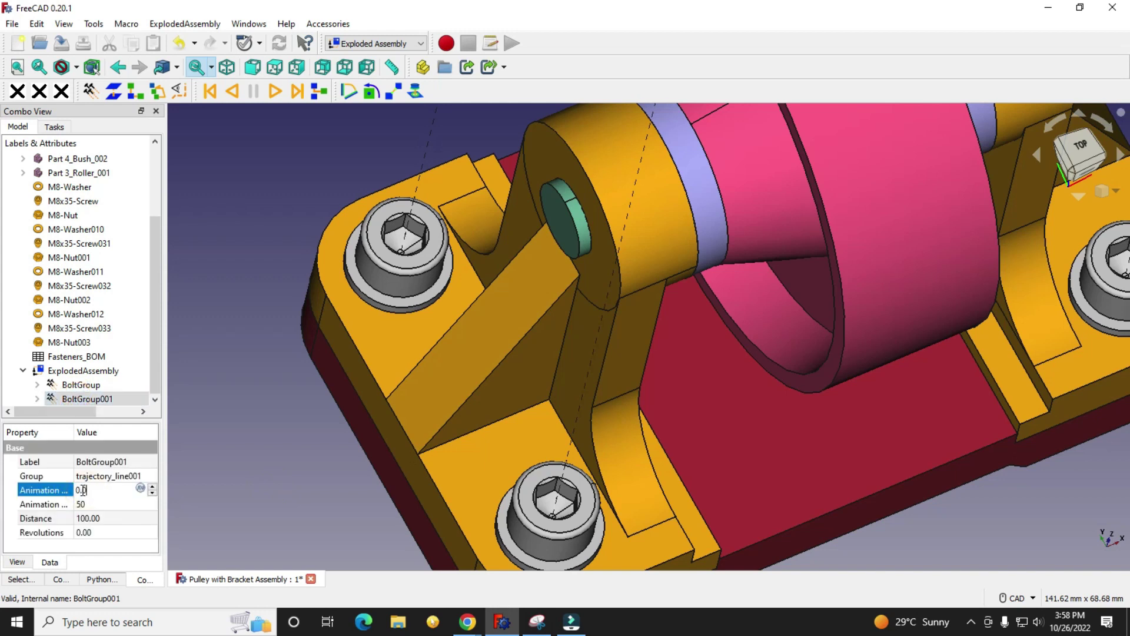
left_click(251, 453)
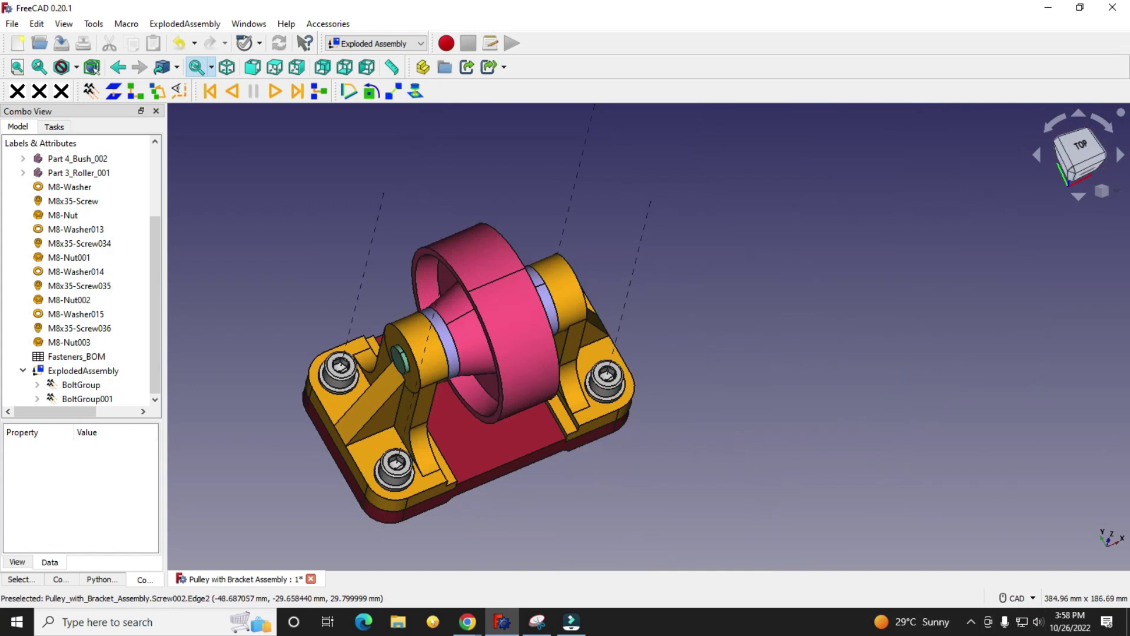
- In isometric view, play both bolt groups forward then backward, and orbit to the underside
left_click(1115, 191)
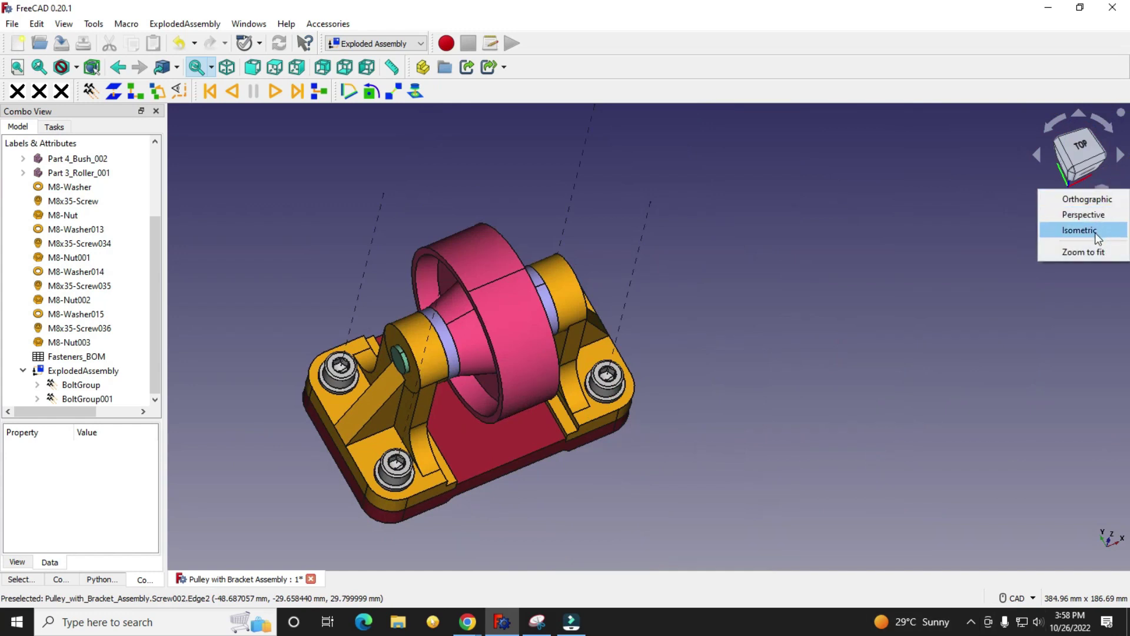
left_click(1095, 230)
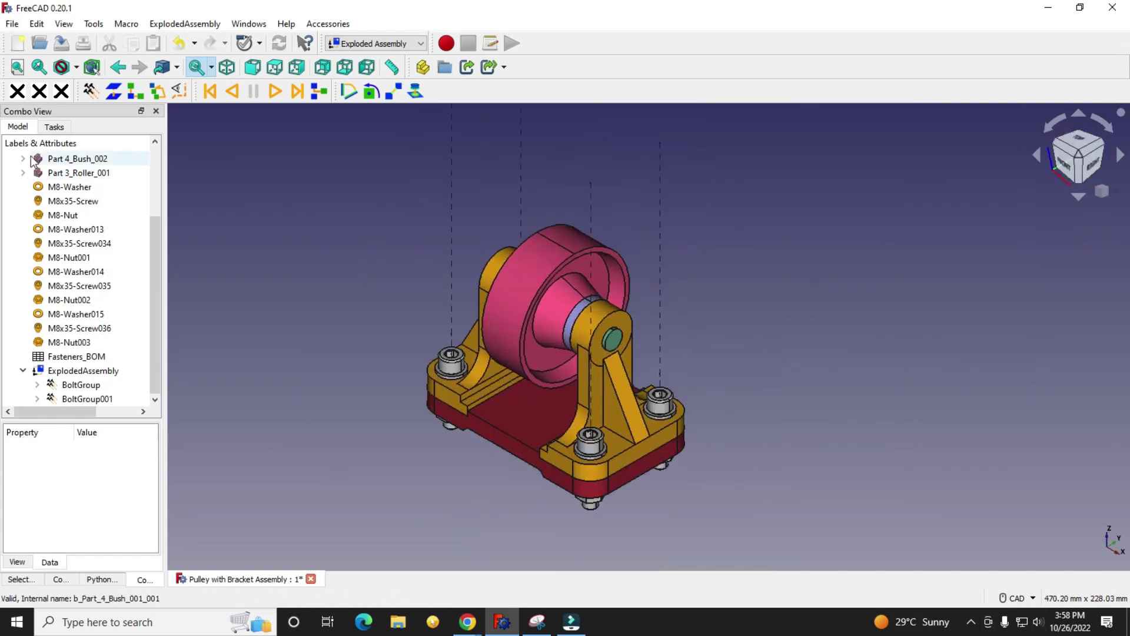
left_click(274, 92)
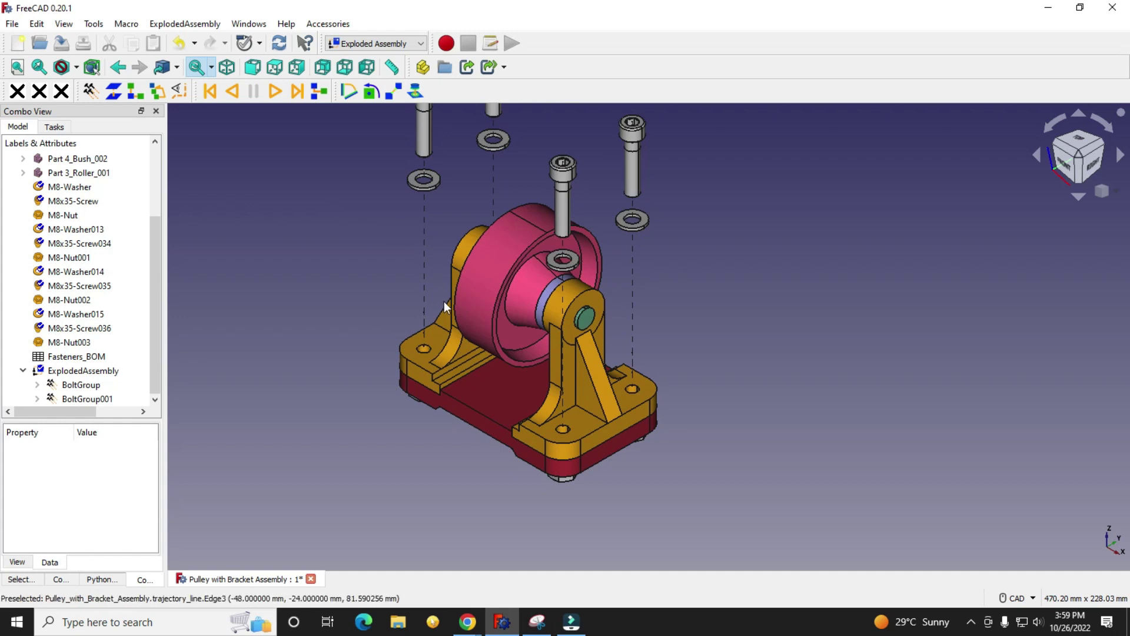
left_click(232, 91)
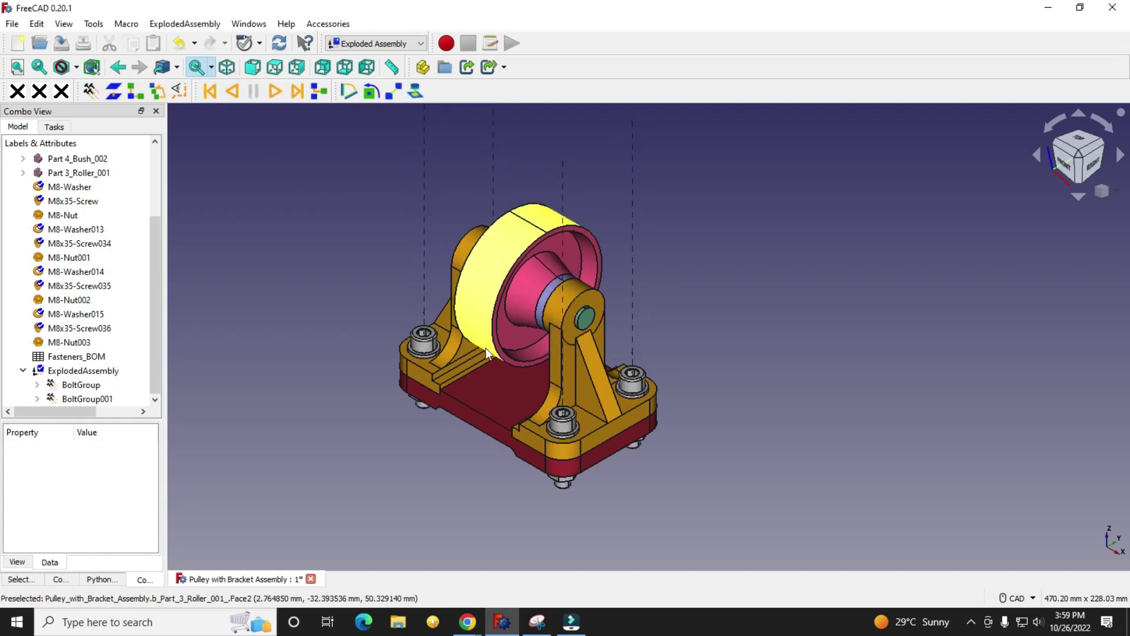
middle_click_drag(489, 353, 518, 474)
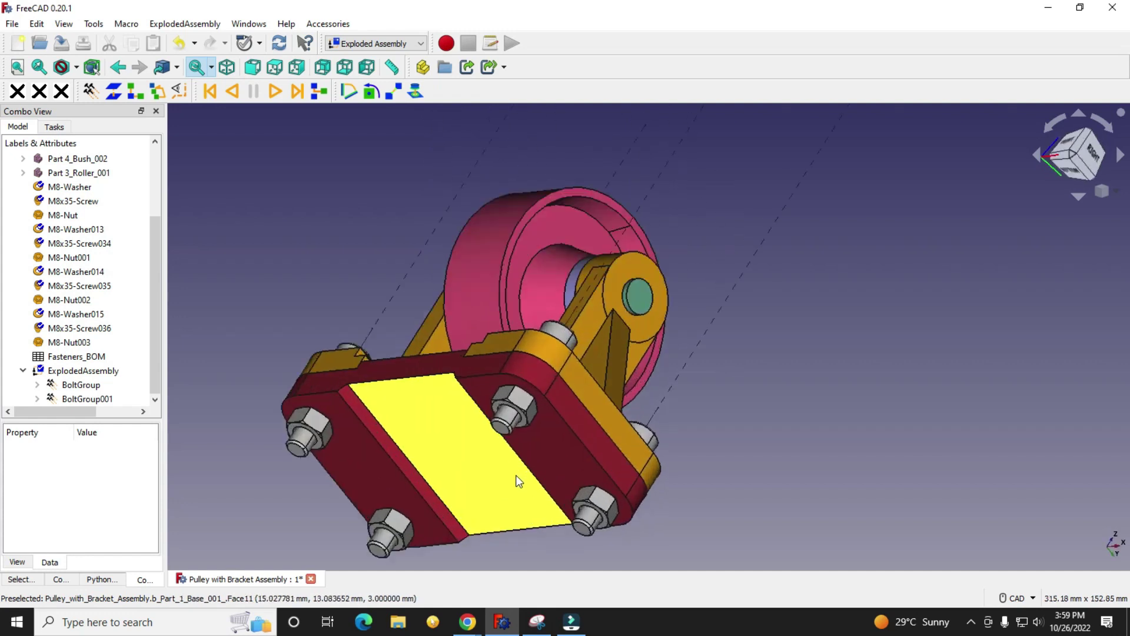
- Zoom in under the base plate and select M8-Nut and M8-Nut001
scroll(520, 391, "up", 6)
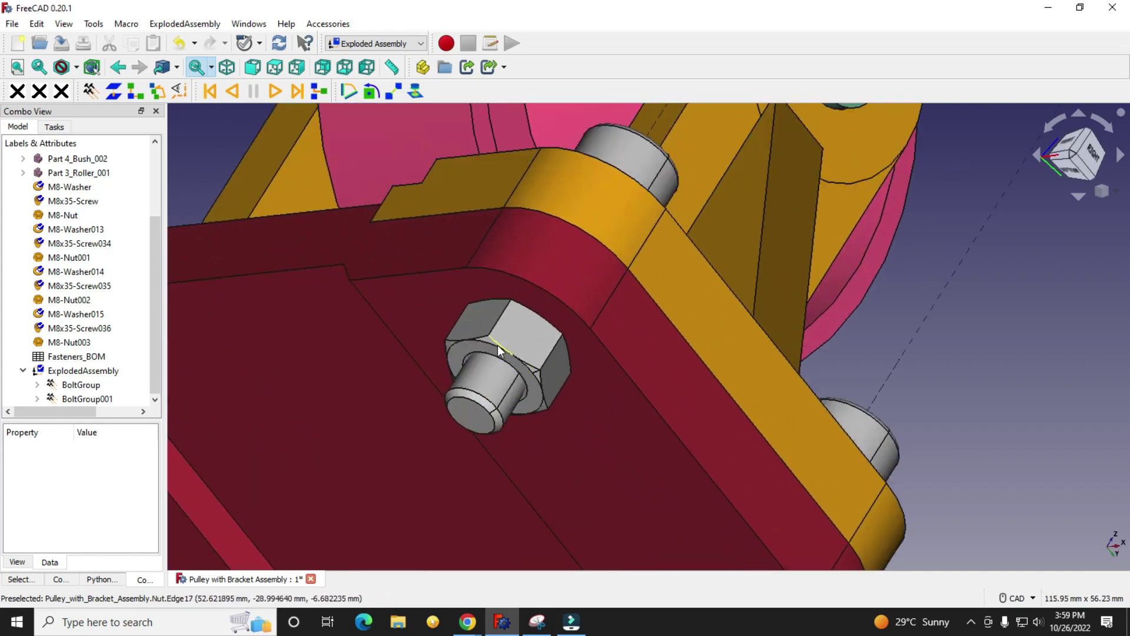
scroll(495, 344, "up", 2)
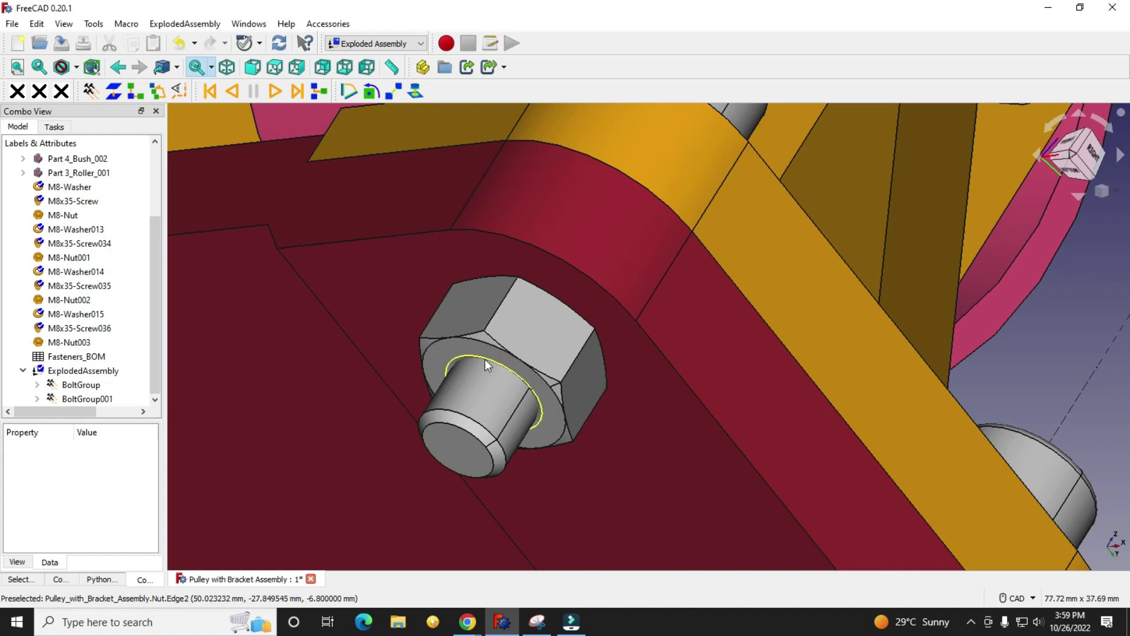
left_click(485, 359)
scroll(550, 253, "down", 5)
scroll(635, 388, "up", 3)
scroll(648, 362, "down", 1)
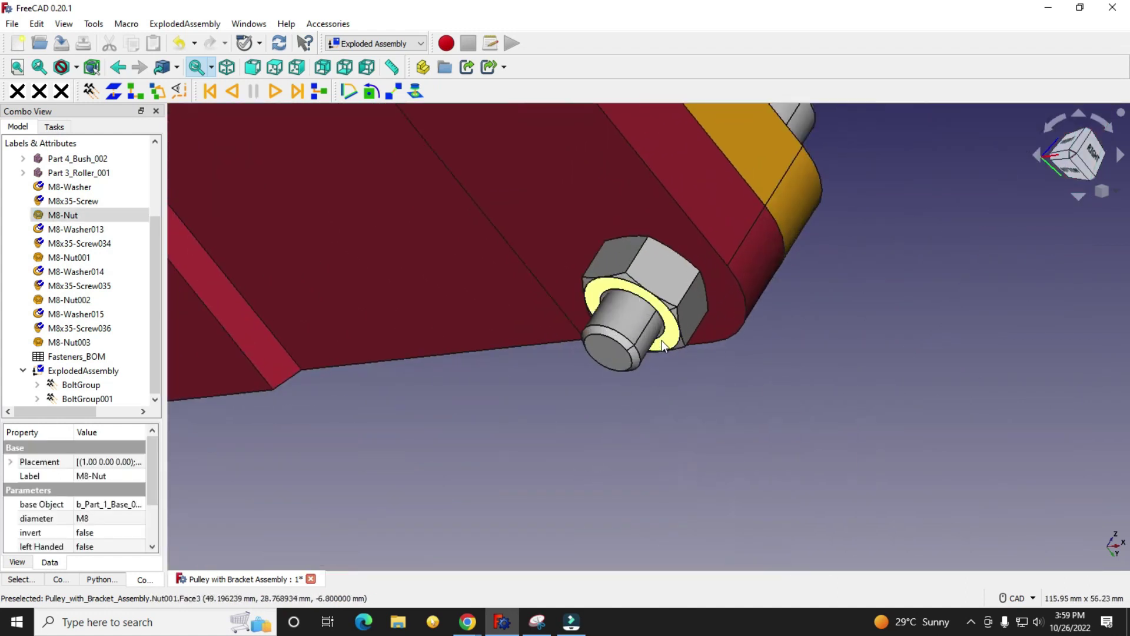
left_click(662, 337, "ctrl")
scroll(703, 419, "down", 3)
scroll(436, 405, "up", 3)
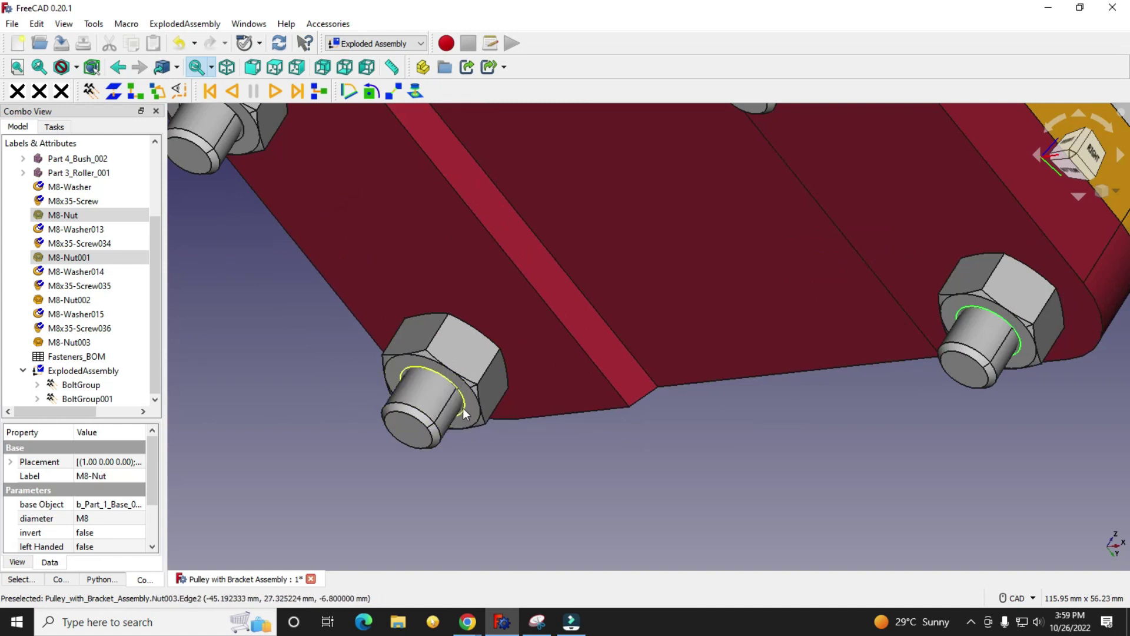
- Add M8-Nut003 and M8-Nut002 to the selection and return to isometric view
left_click(462, 407, "ctrl")
scroll(579, 529, "down", 3)
scroll(403, 306, "up", 4)
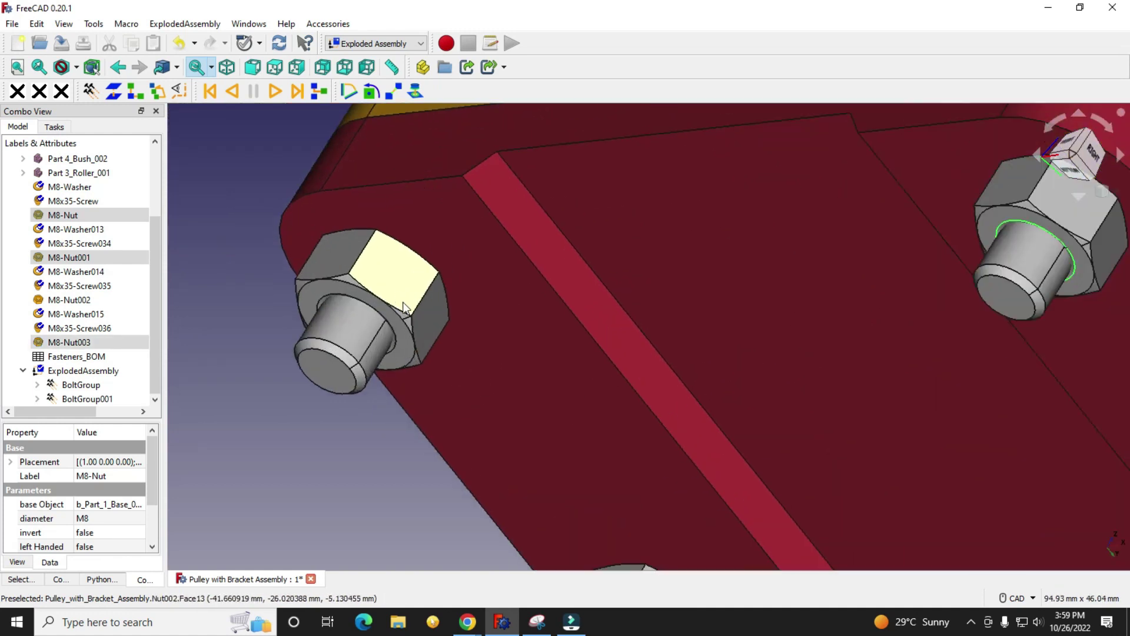
left_click(396, 336, "ctrl")
scroll(375, 405, "down", 4)
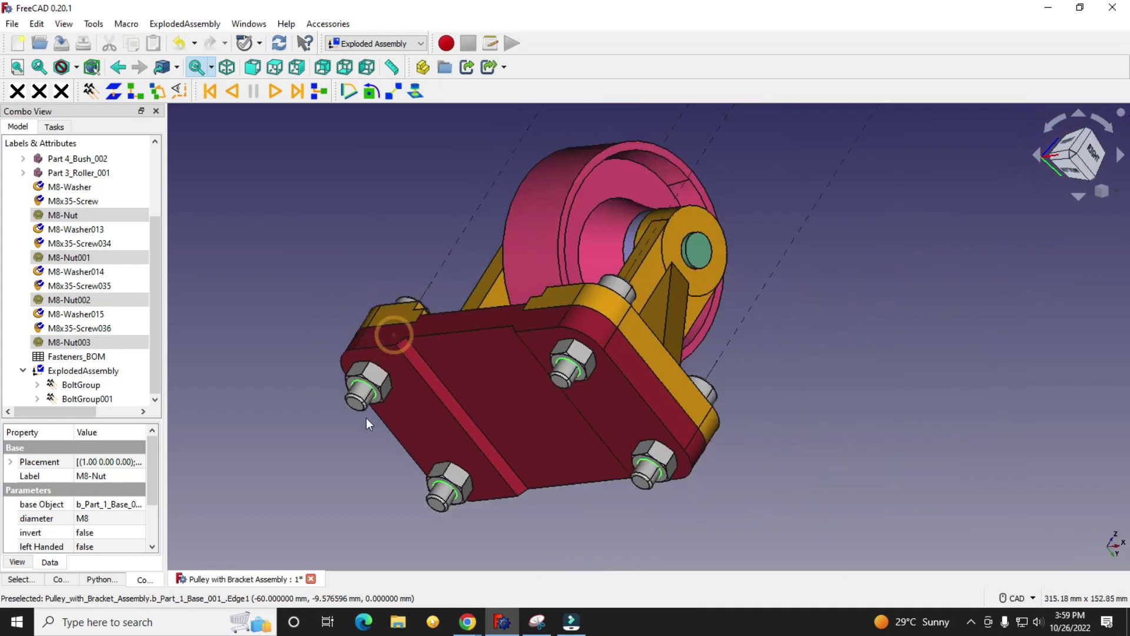
left_click(1101, 191)
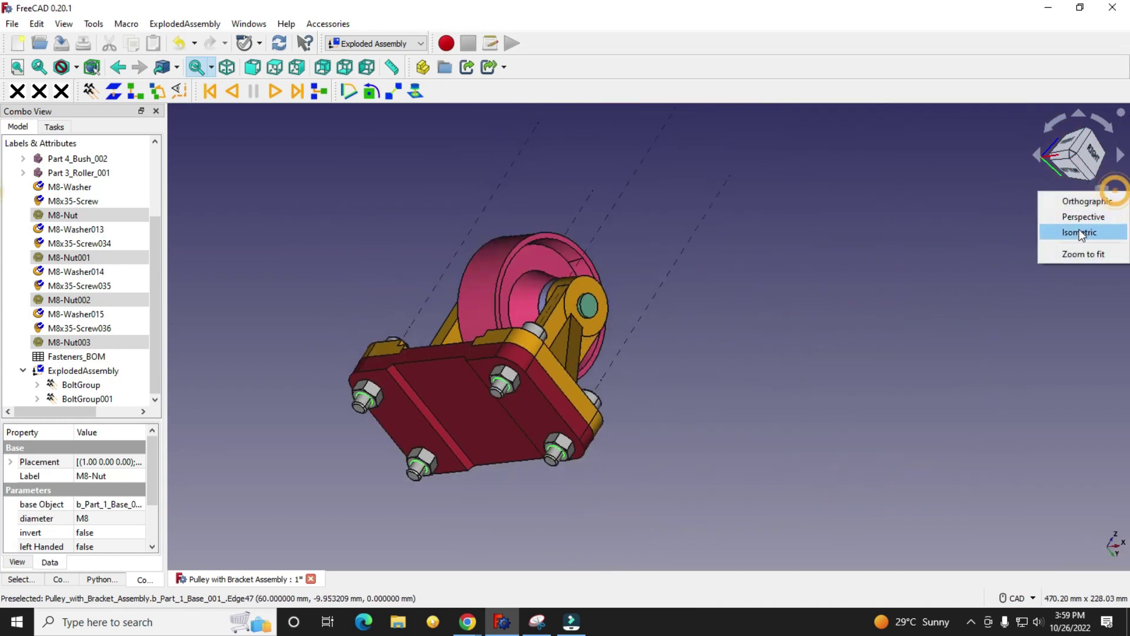
left_click(1078, 231)
- Create BoltGroup002 from the four selected M8 nuts and select it in the tree
left_click(90, 92)
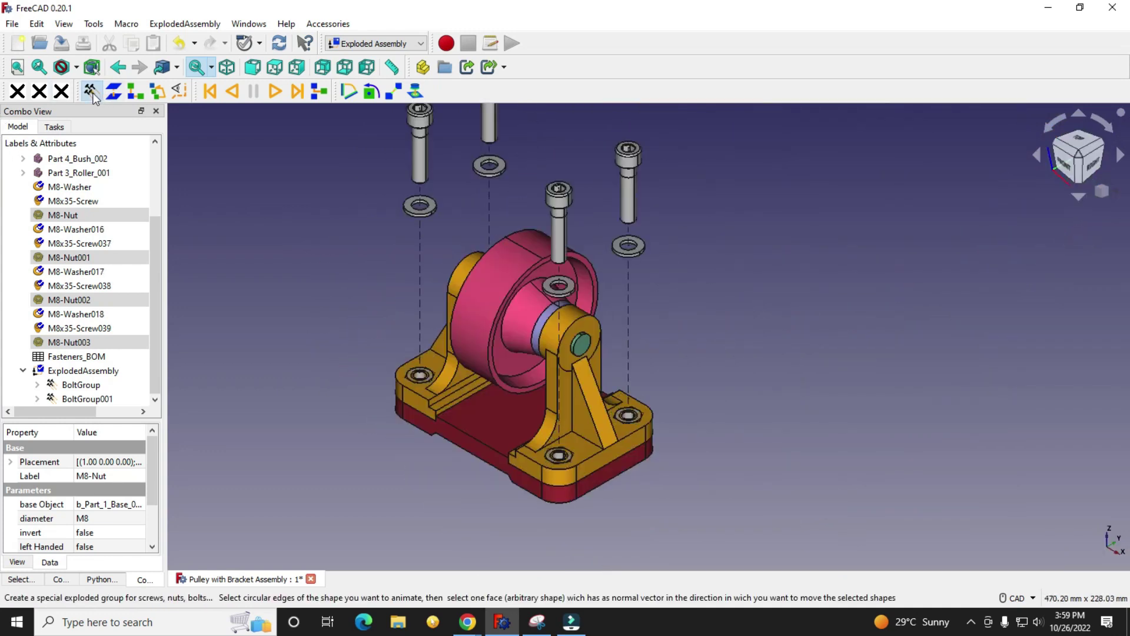
scroll(385, 465, "down", 3)
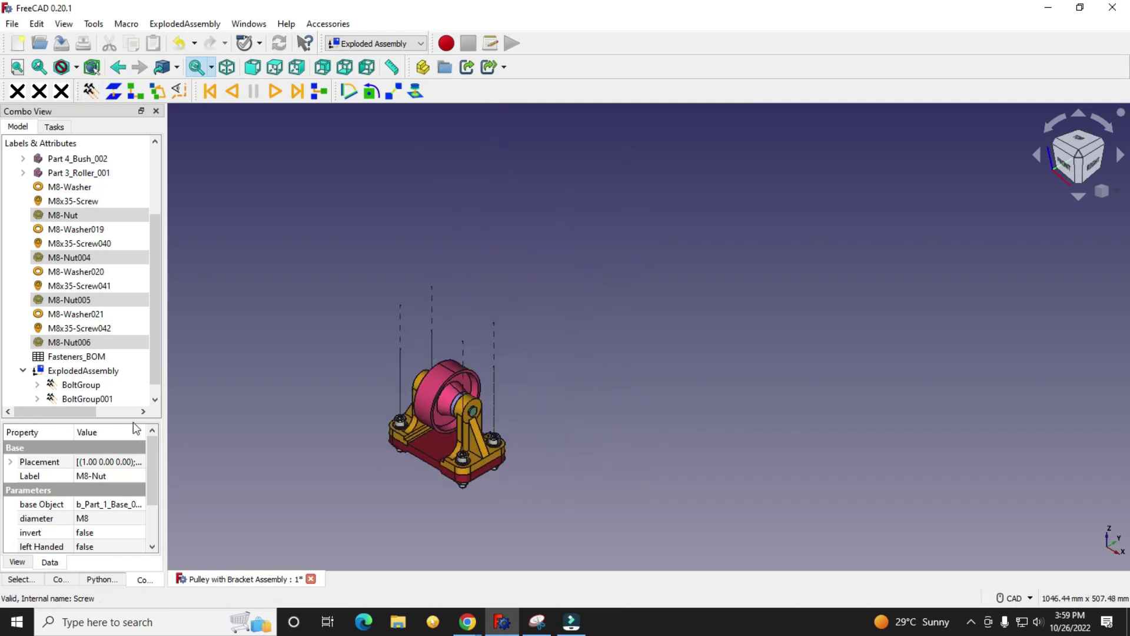
left_click_drag(119, 420, 118, 442)
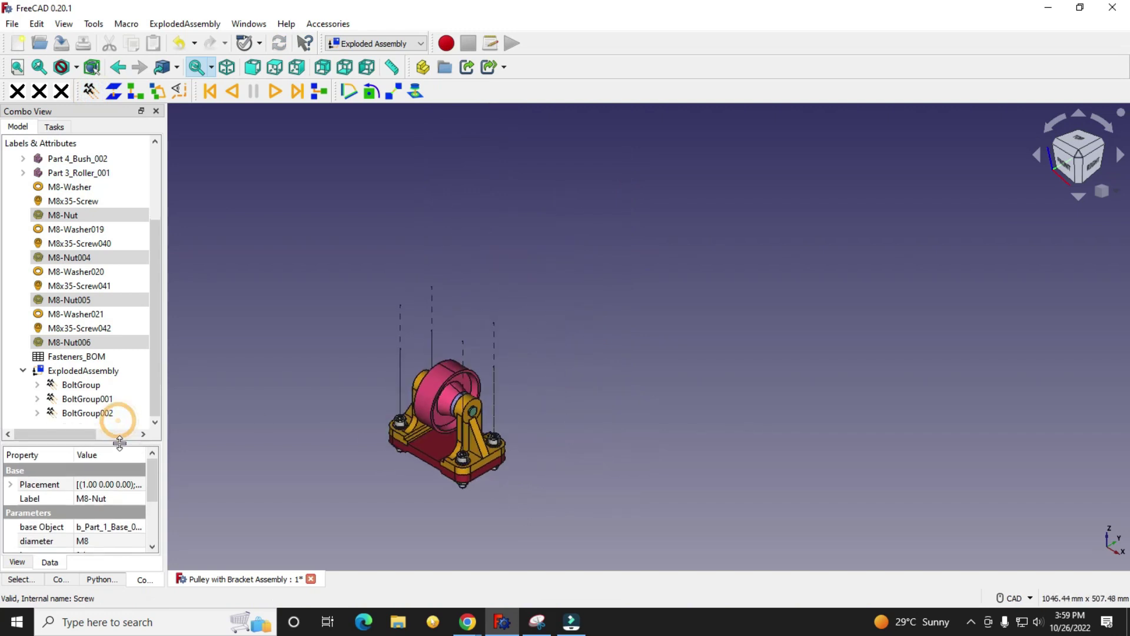
left_click(69, 413)
- Give BoltGroup002 animation step time 0.01, 50 animation steps and distance 70
left_click(105, 513)
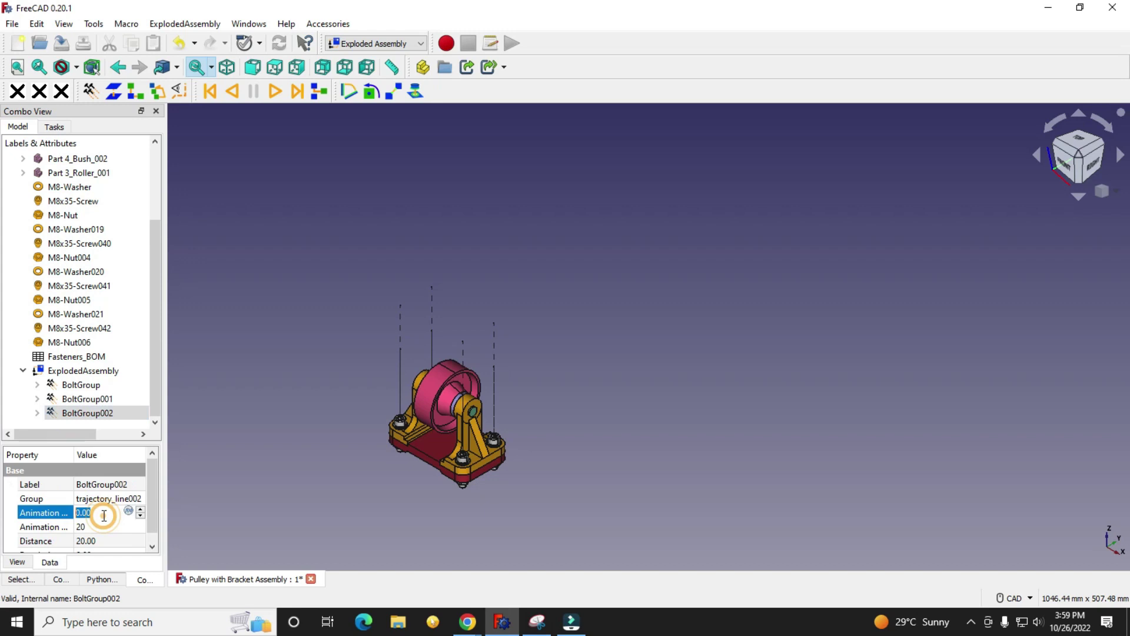
left_click_drag(165, 416, 340, 416)
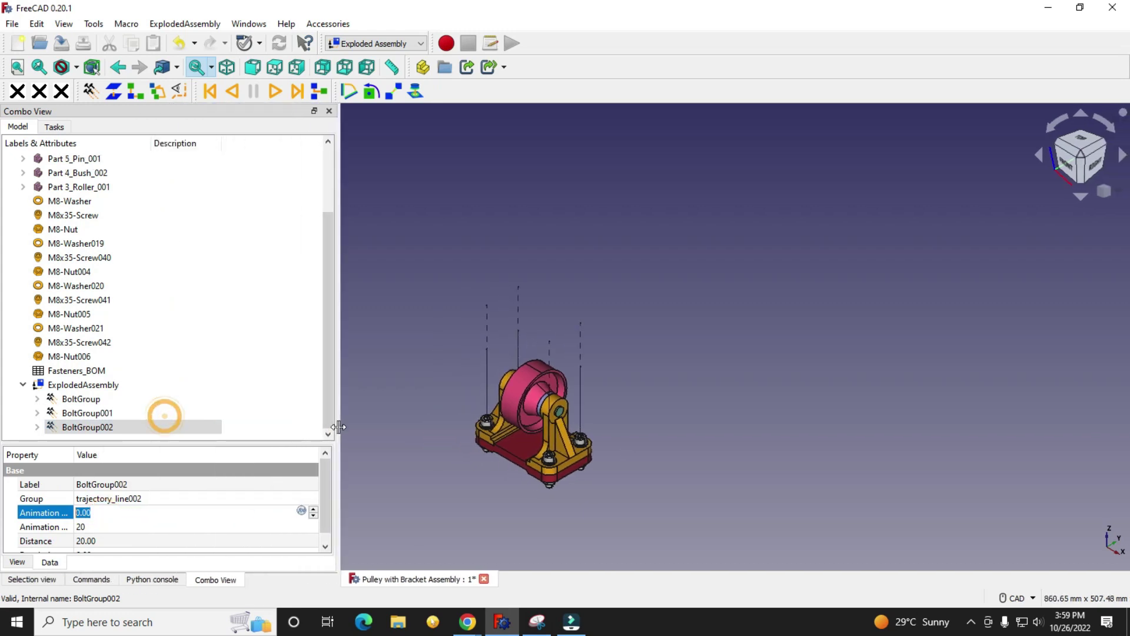
left_click_drag(186, 442, 211, 352)
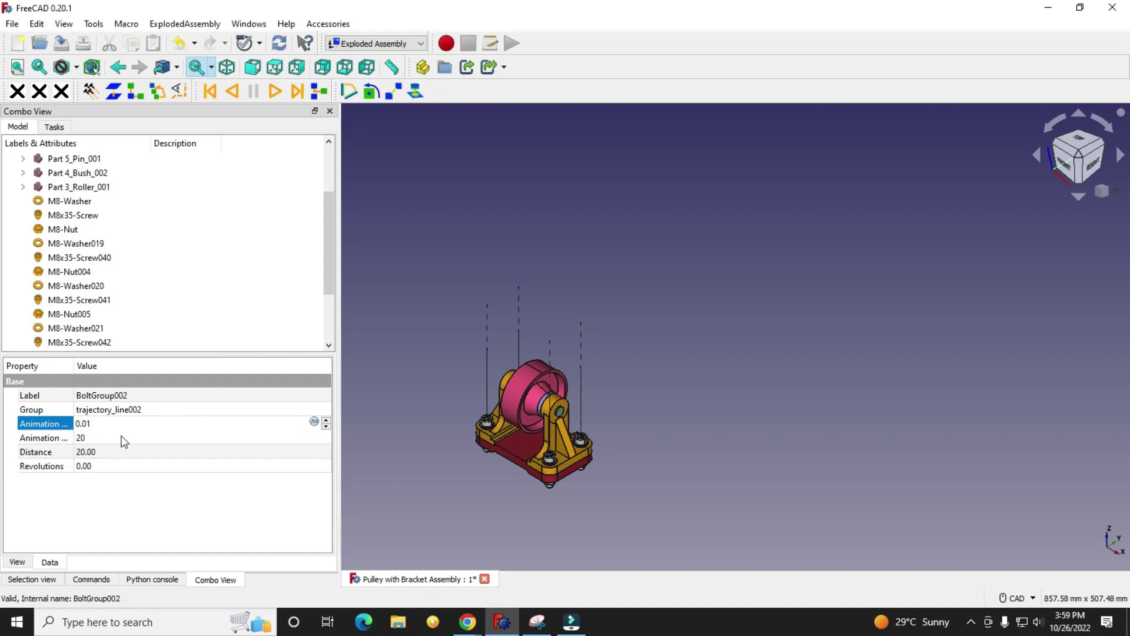
left_click(112, 439)
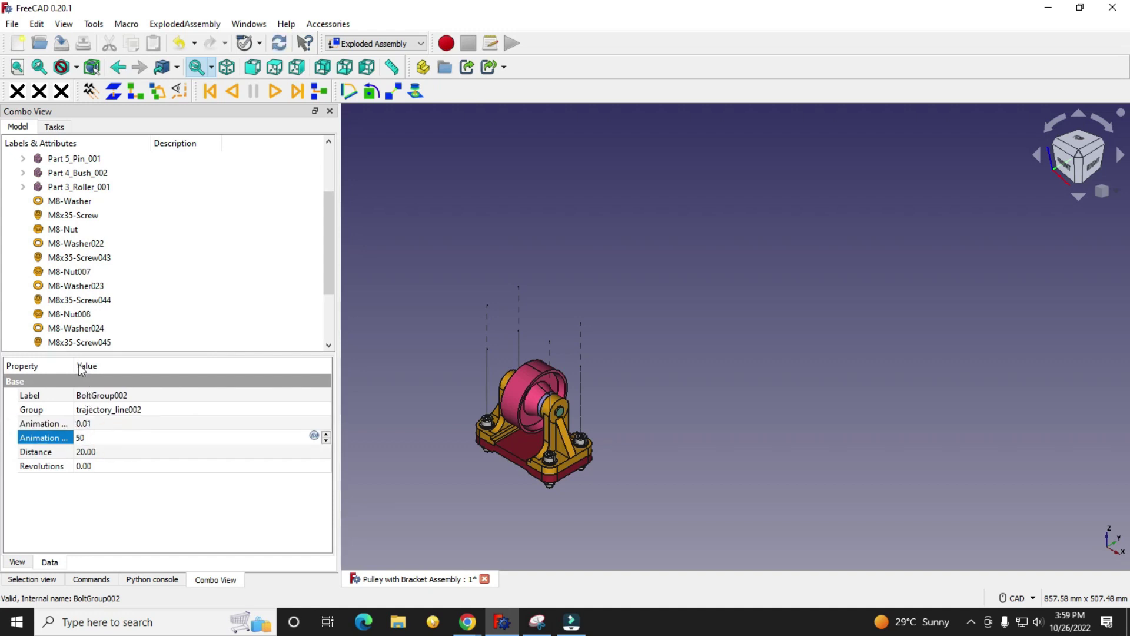
left_click_drag(75, 365, 151, 366)
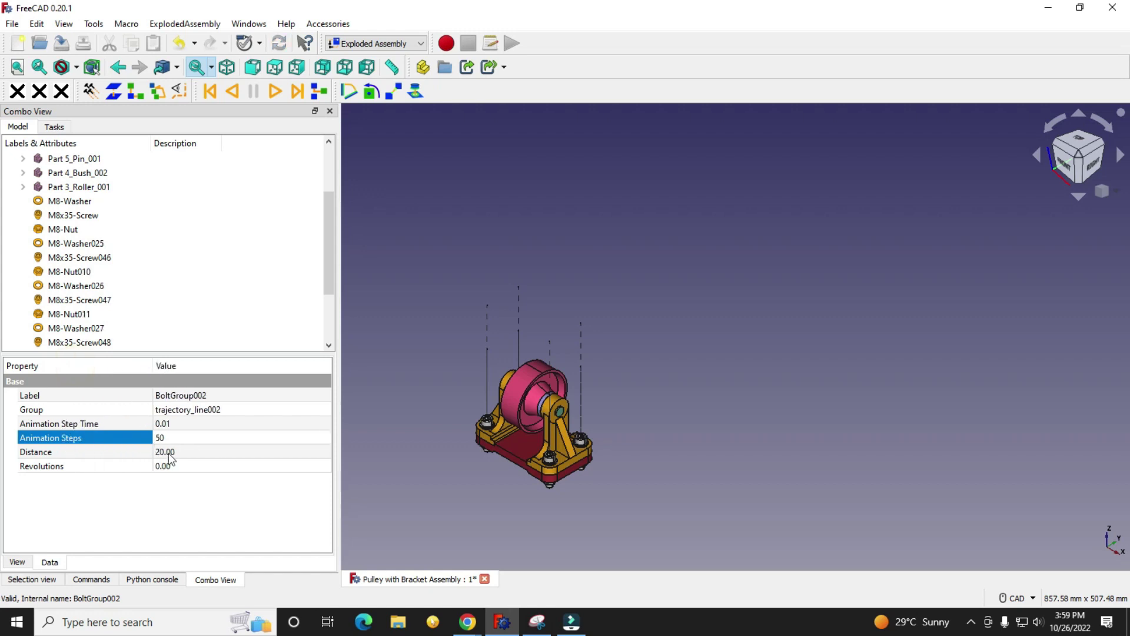
left_click(189, 453)
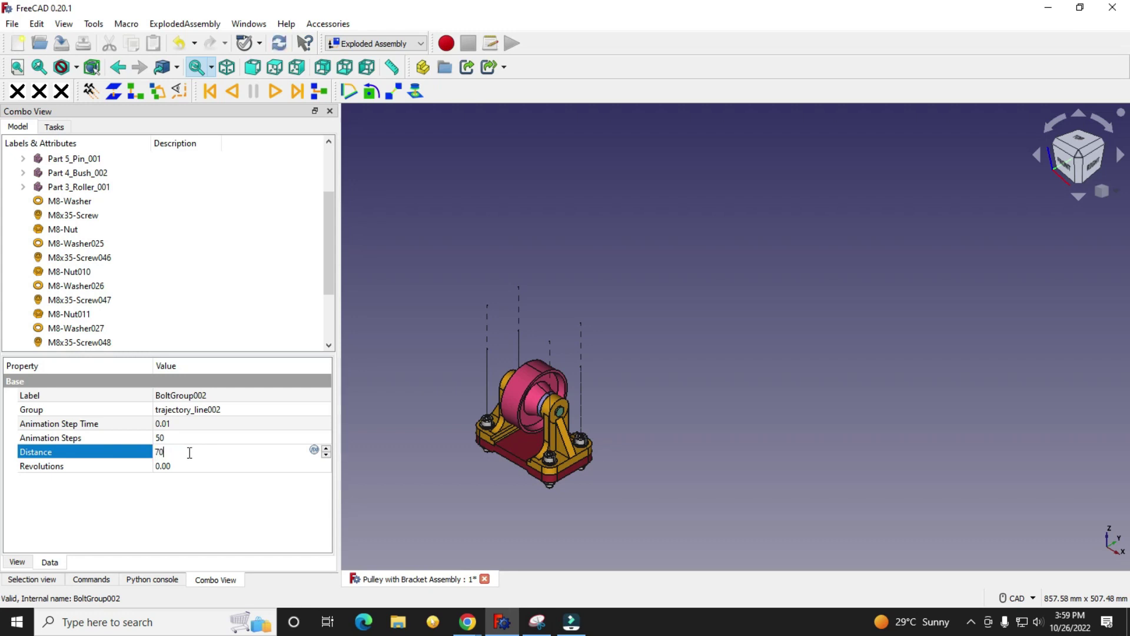
left_click(350, 382)
- Play the exploded animation and watch screws, washers and nuts rise along dashed lines
scroll(583, 442, "up", 3)
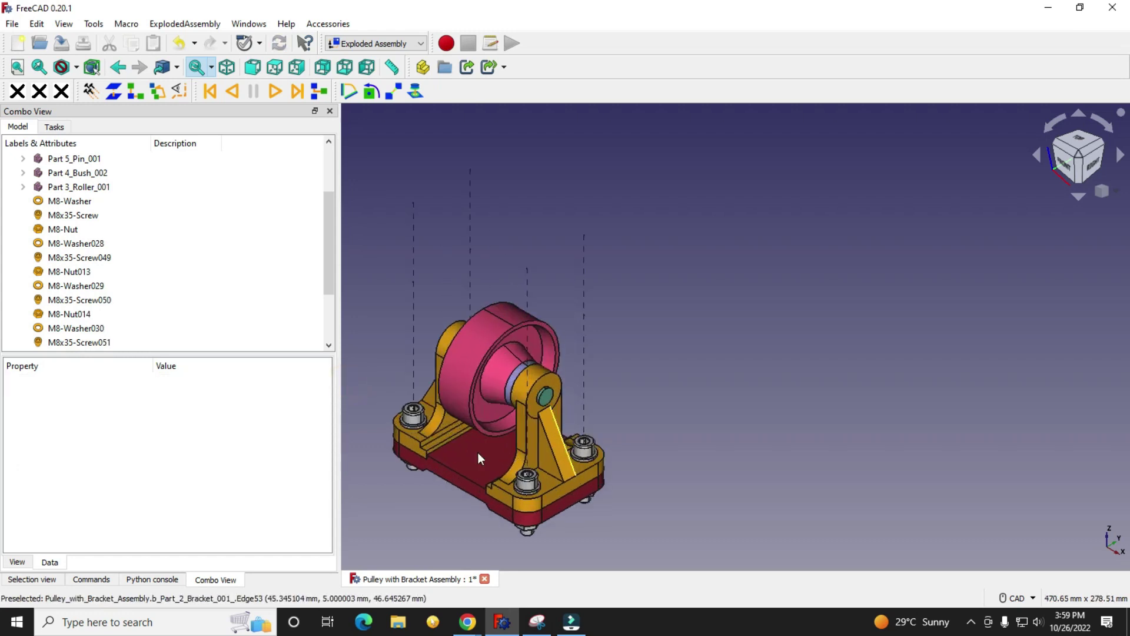
left_click(281, 92)
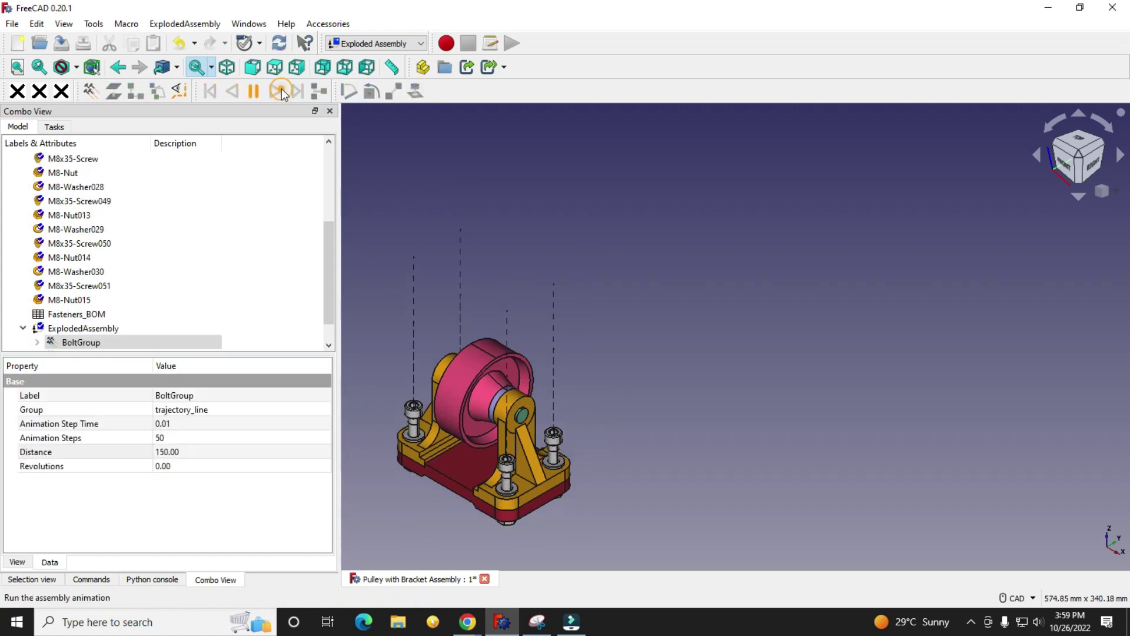
scroll(765, 306, "down", 2)
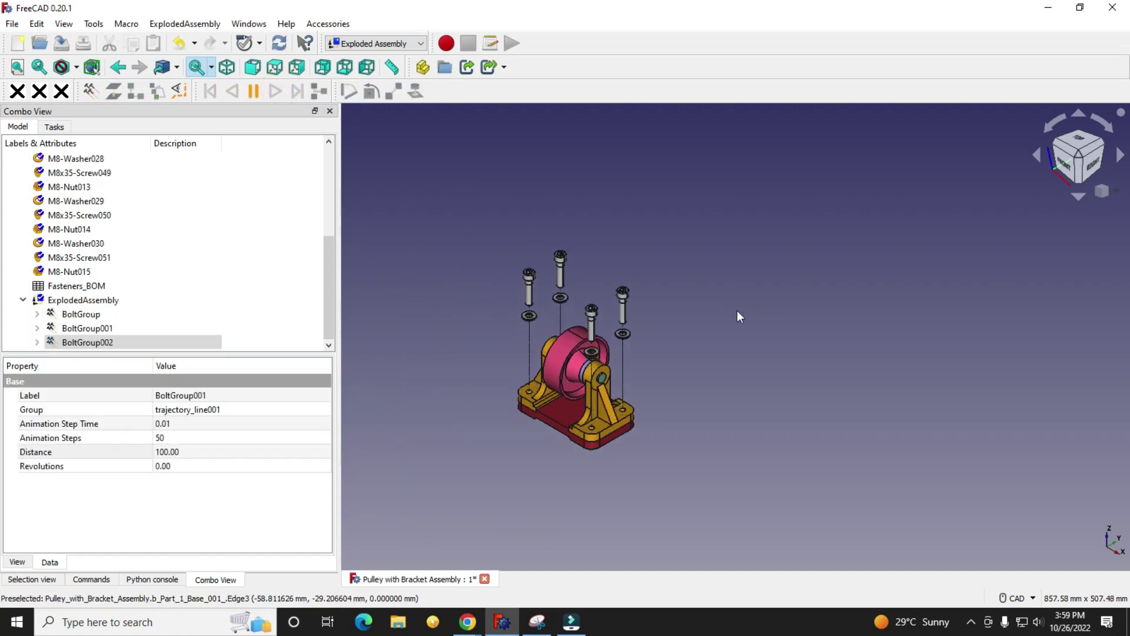
scroll(640, 354, "up", 2)
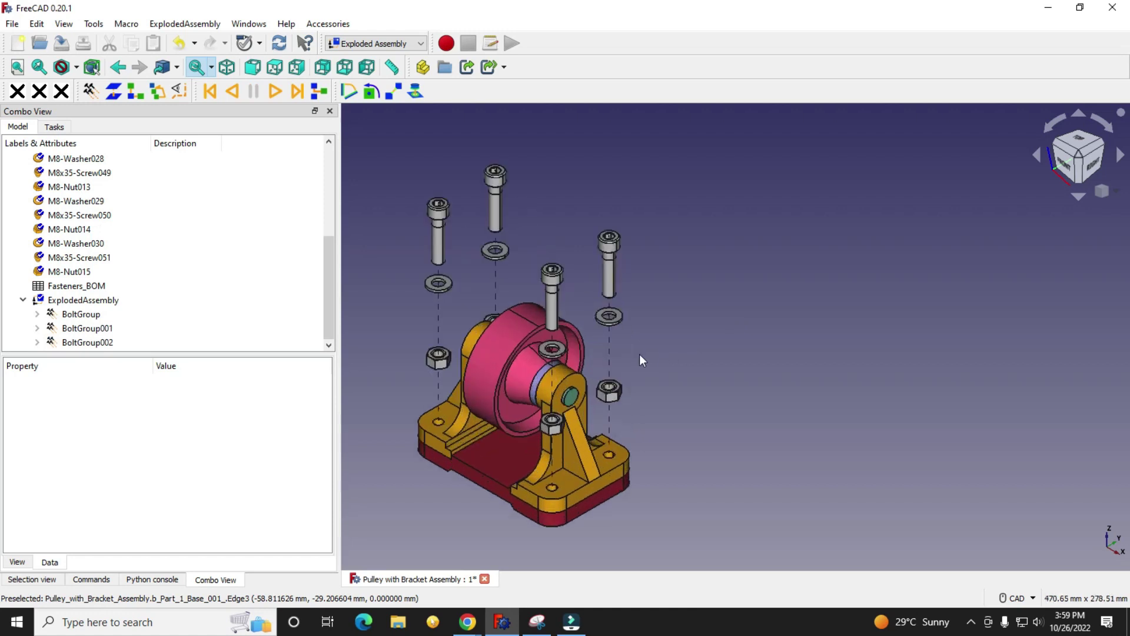
scroll(722, 339, "down", 1)
scroll(483, 362, "up", 1)
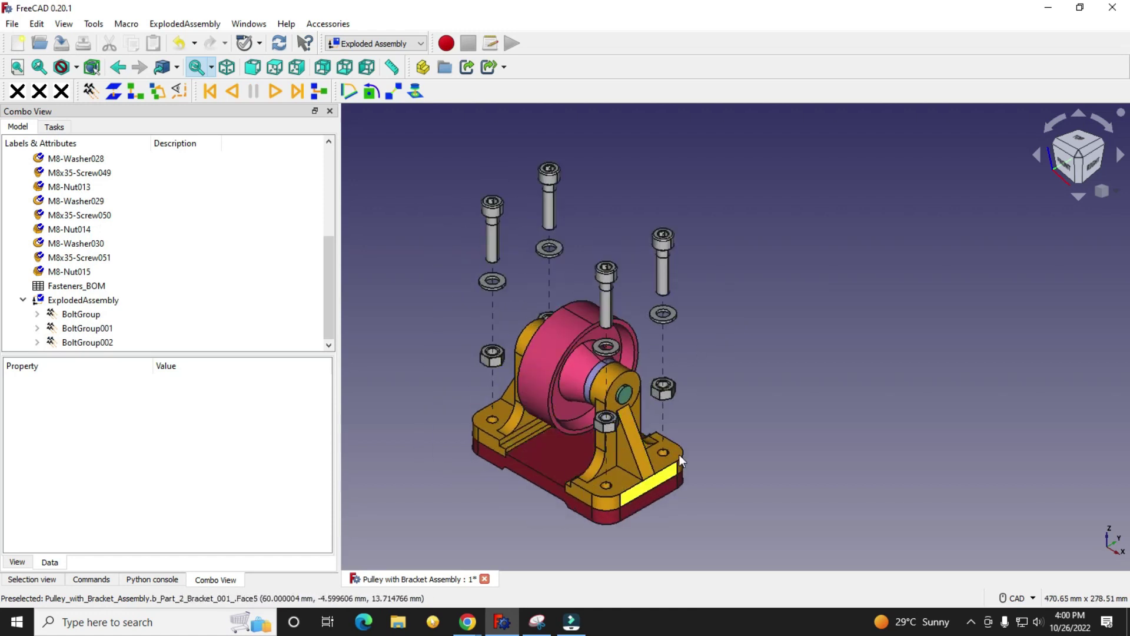
- Change BoltGroup002's Distance to -70 so its nuts explode downward
left_click(76, 343)
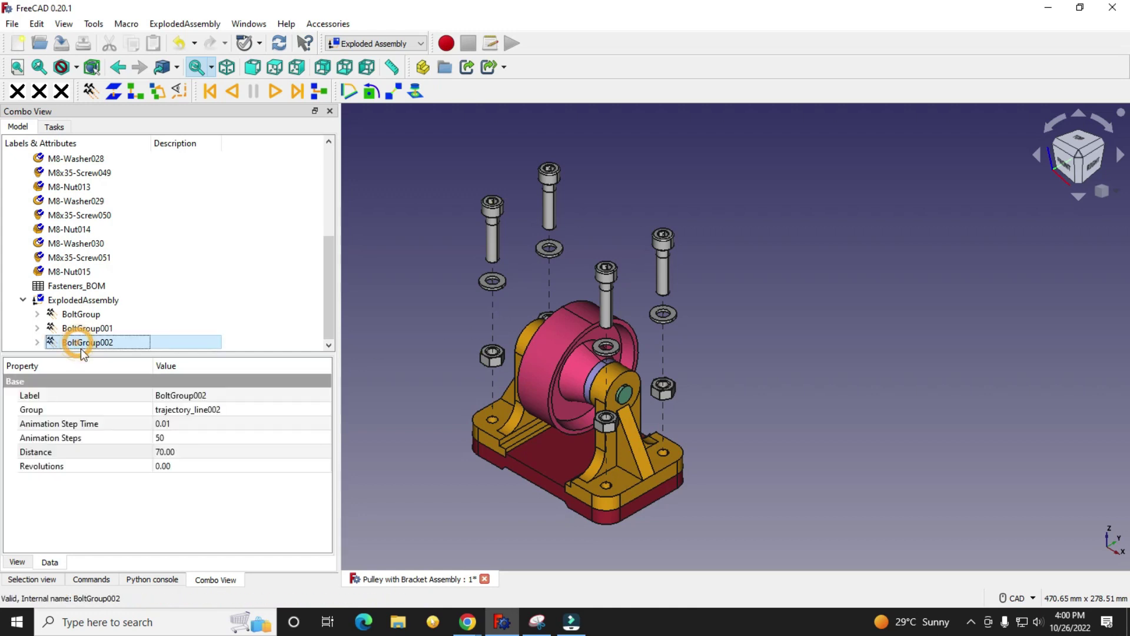
left_click(162, 454)
left_click(162, 451)
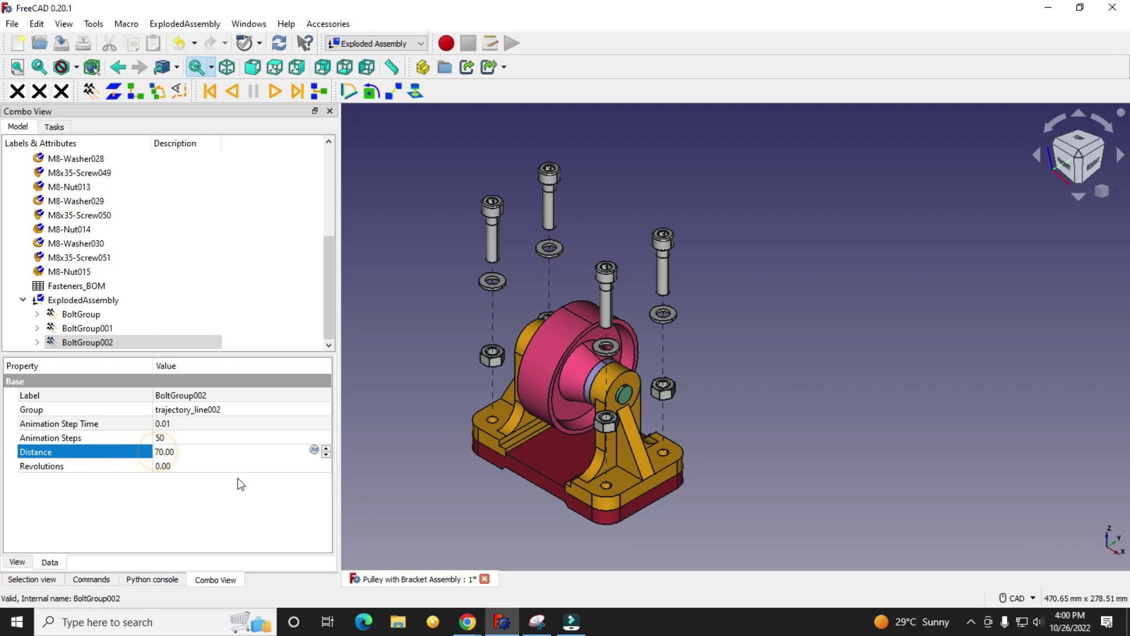
type("-")
key("Return")
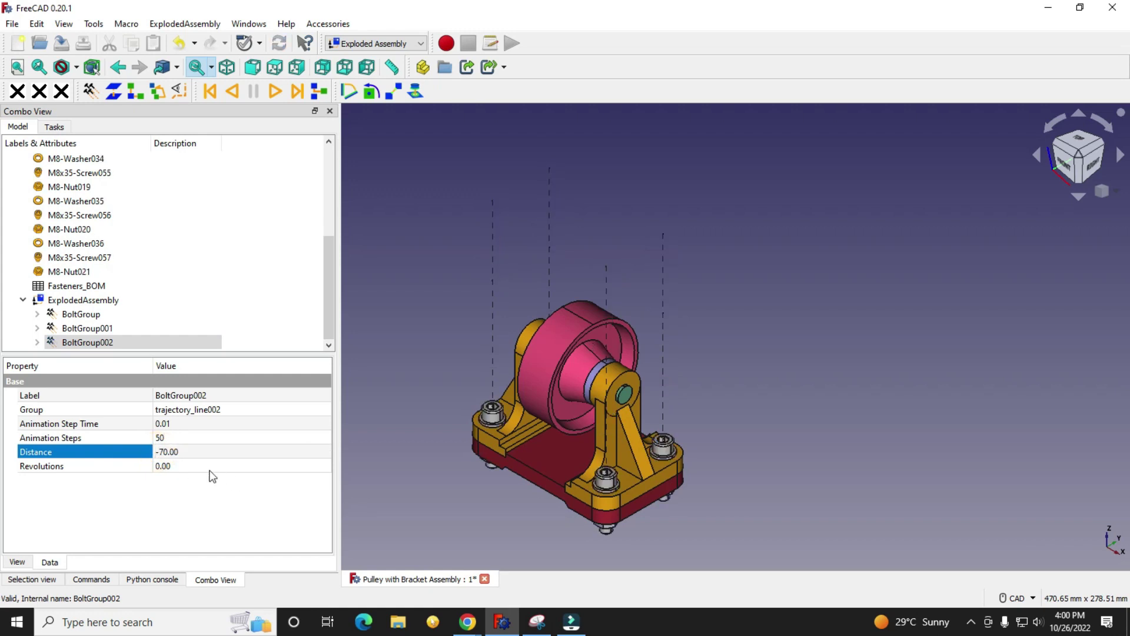
- Replay the explosion and orbit the enlarged 3D view to see the nuts drop below the bracket
left_click(275, 91)
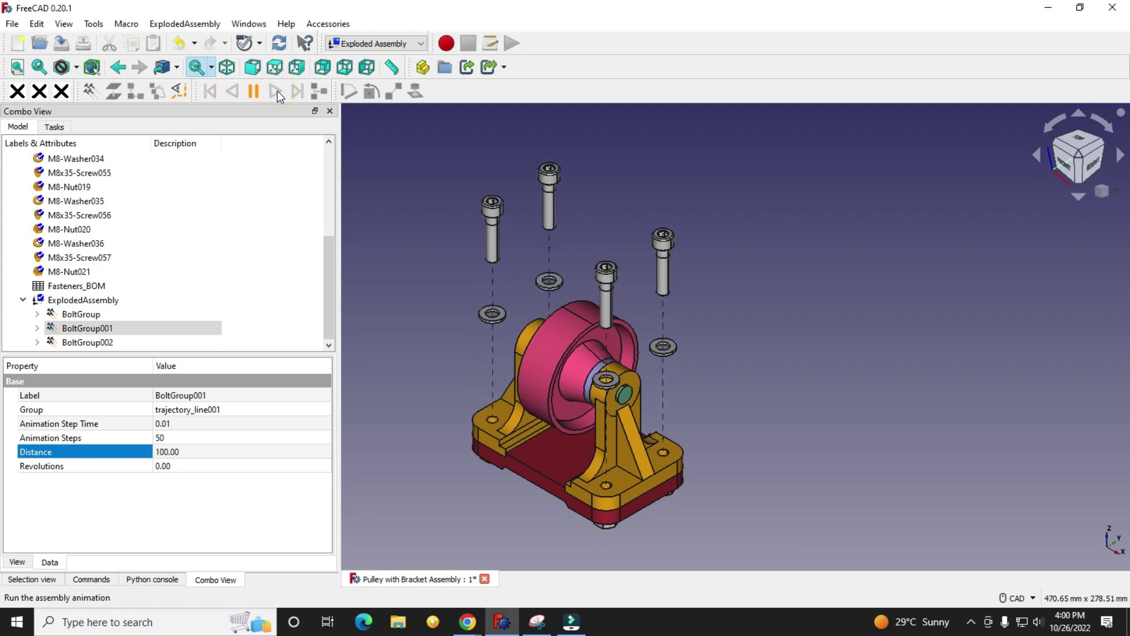
scroll(366, 274, "down", 1)
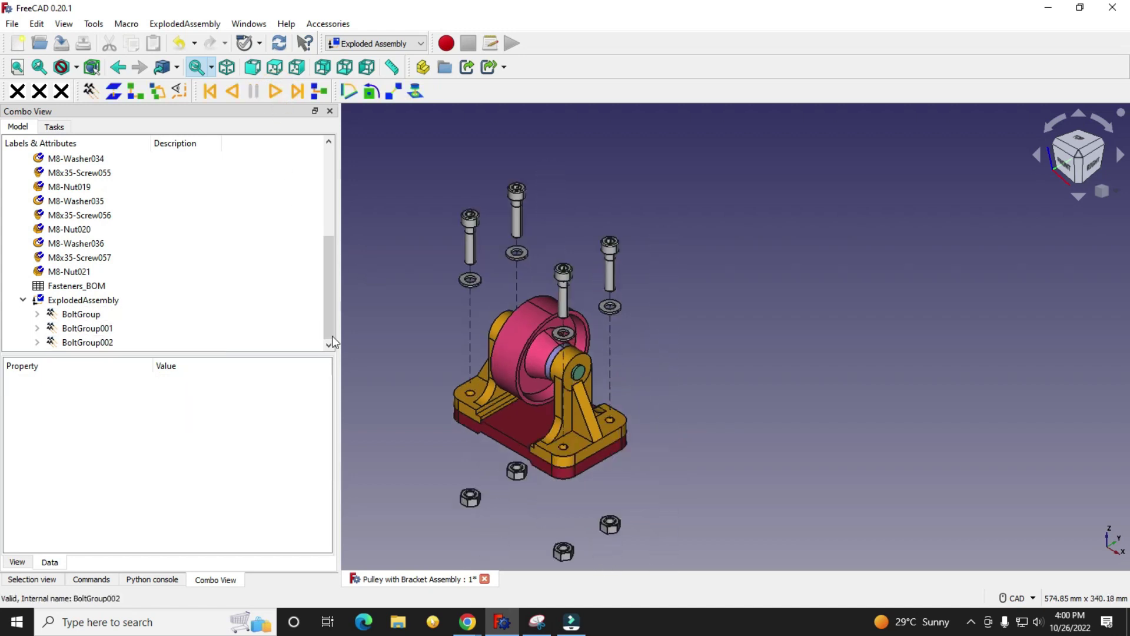
left_click_drag(338, 343, 254, 343)
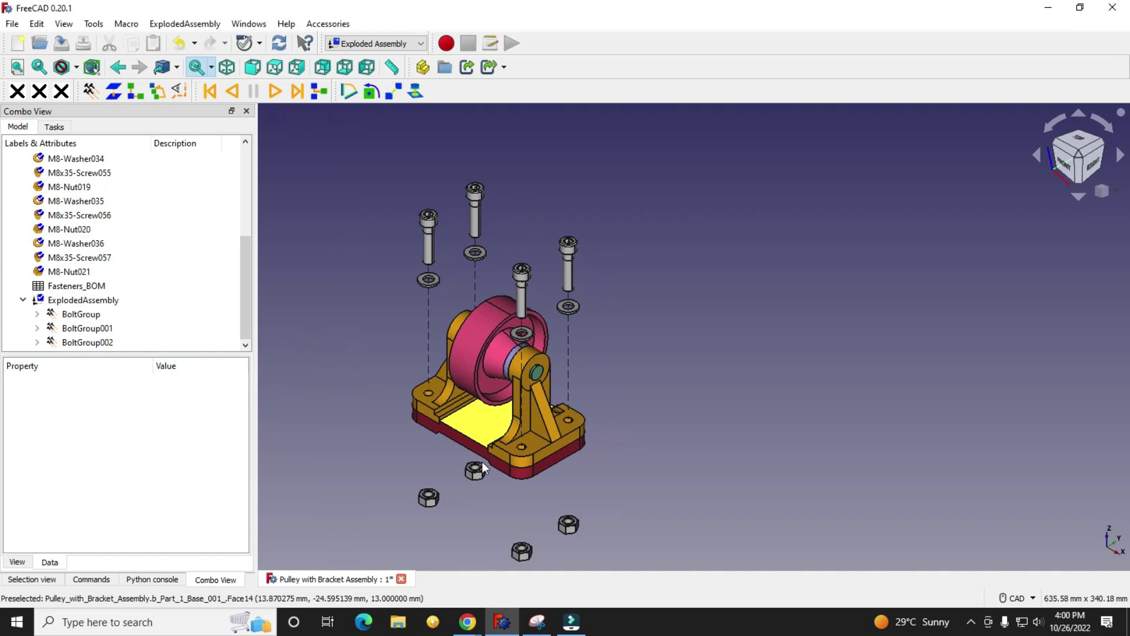
scroll(557, 504, "up", 2)
middle_click_drag(539, 486, 448, 465)
- Set the 3D view to isometric using the navigation cube menu
key("0")
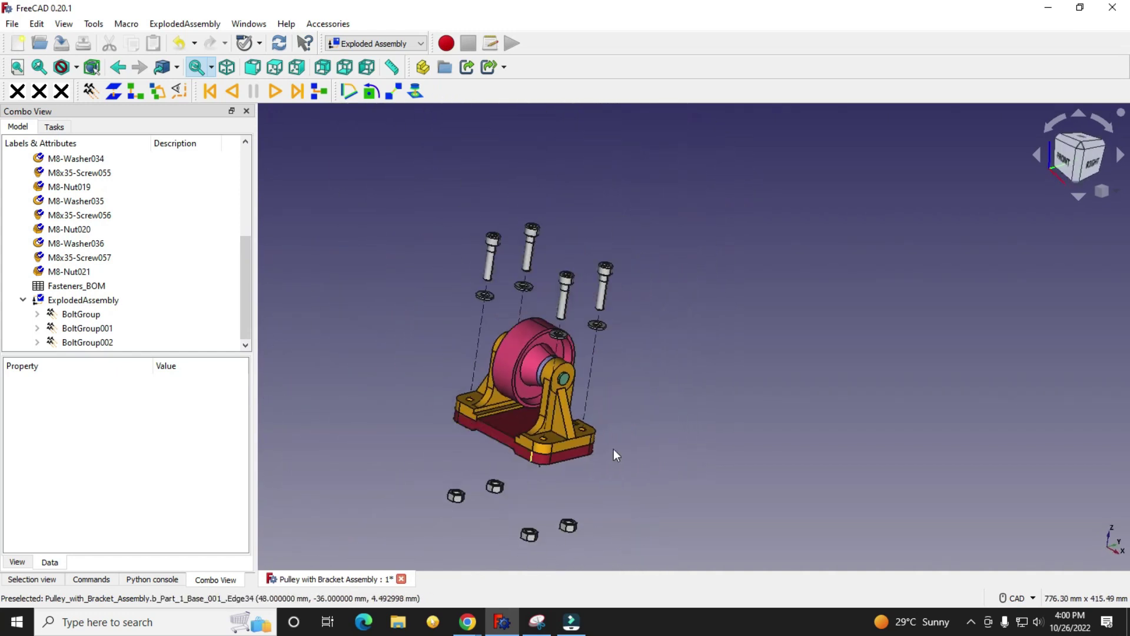
left_click(744, 428)
left_click(1116, 194)
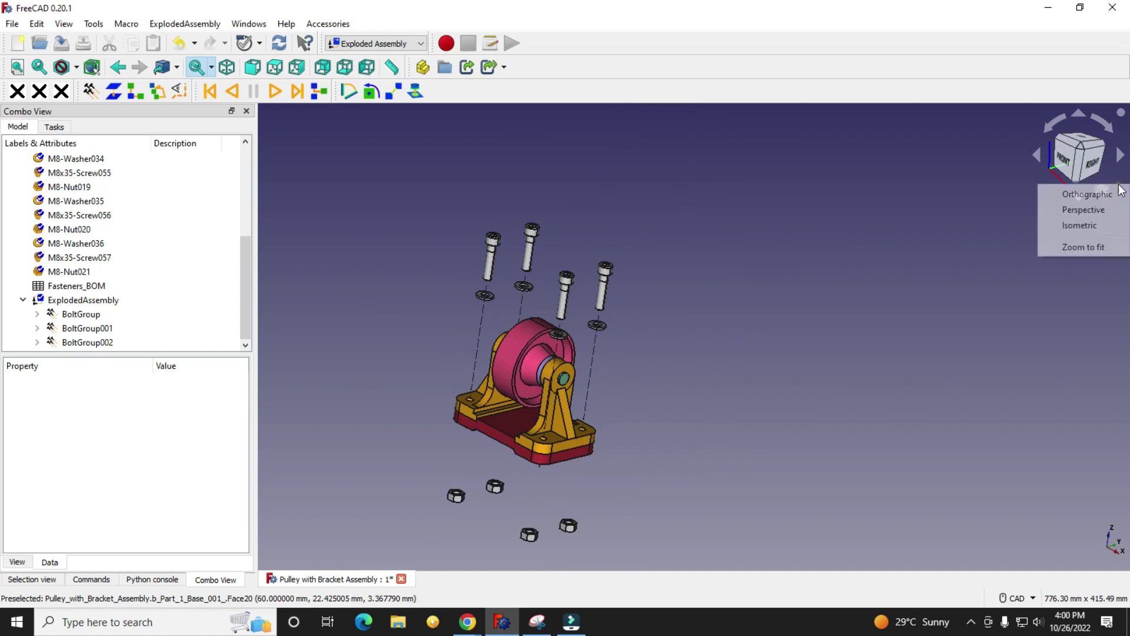
left_click(1081, 225)
- Run the animation backward so all fasteners return into the bracket, replaying forward once in between
left_click(235, 92)
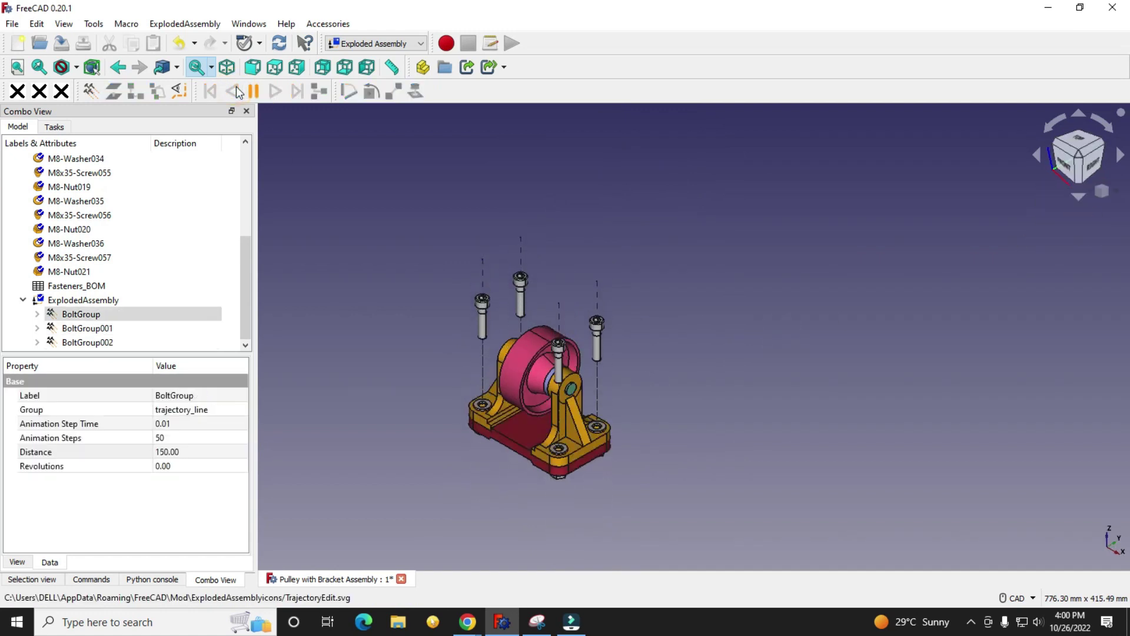
left_click(275, 93)
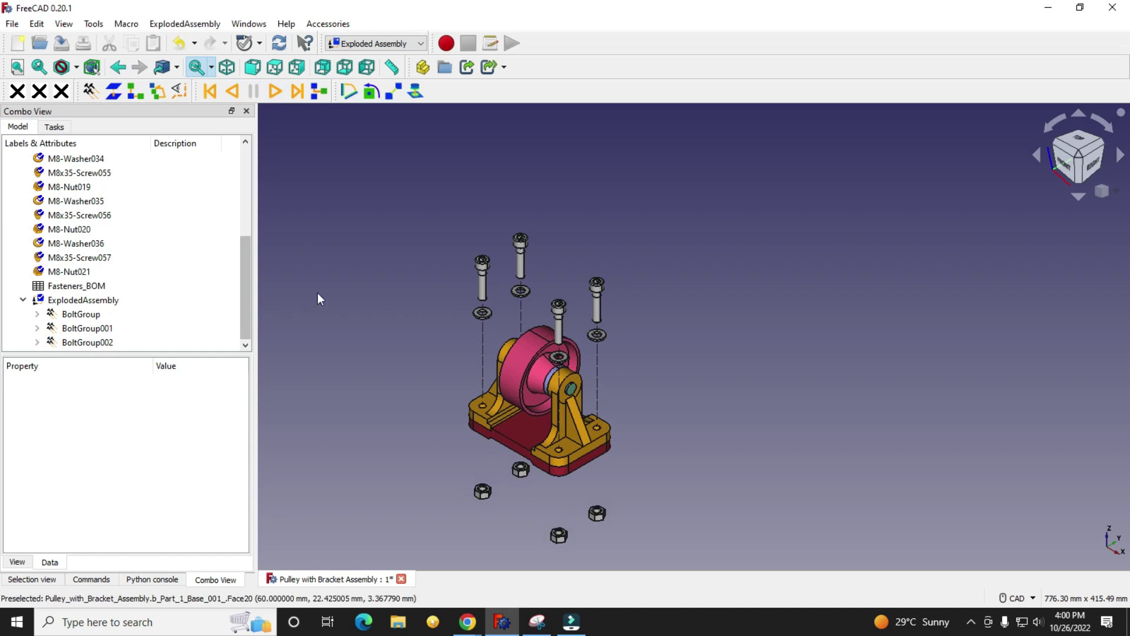
left_click(348, 276)
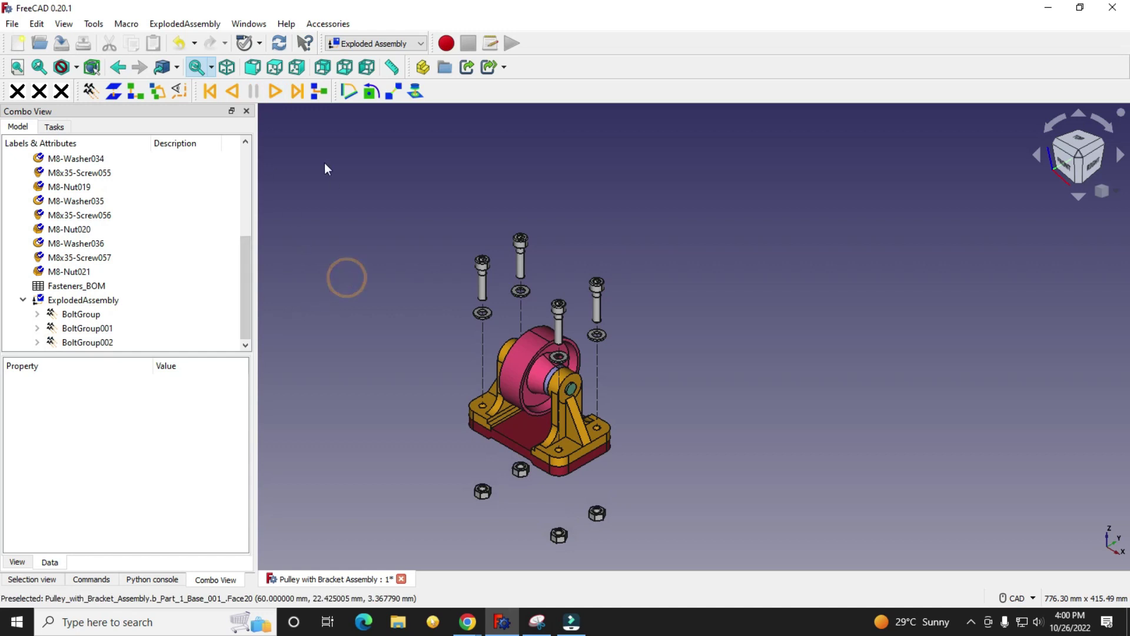
left_click(235, 98)
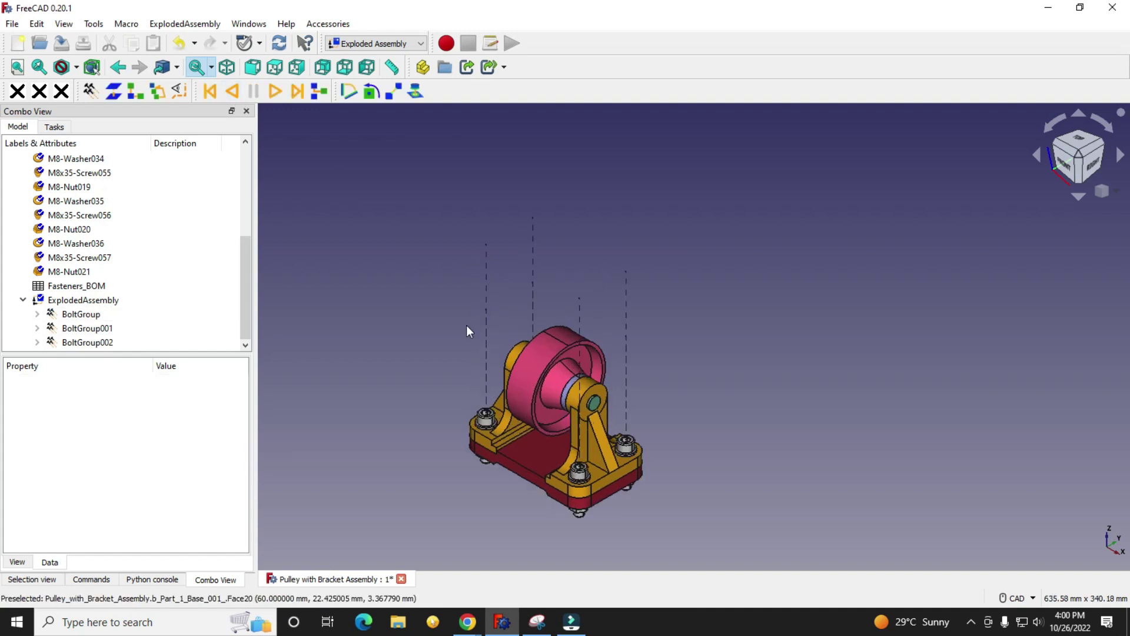
scroll(615, 421, "up", 3)
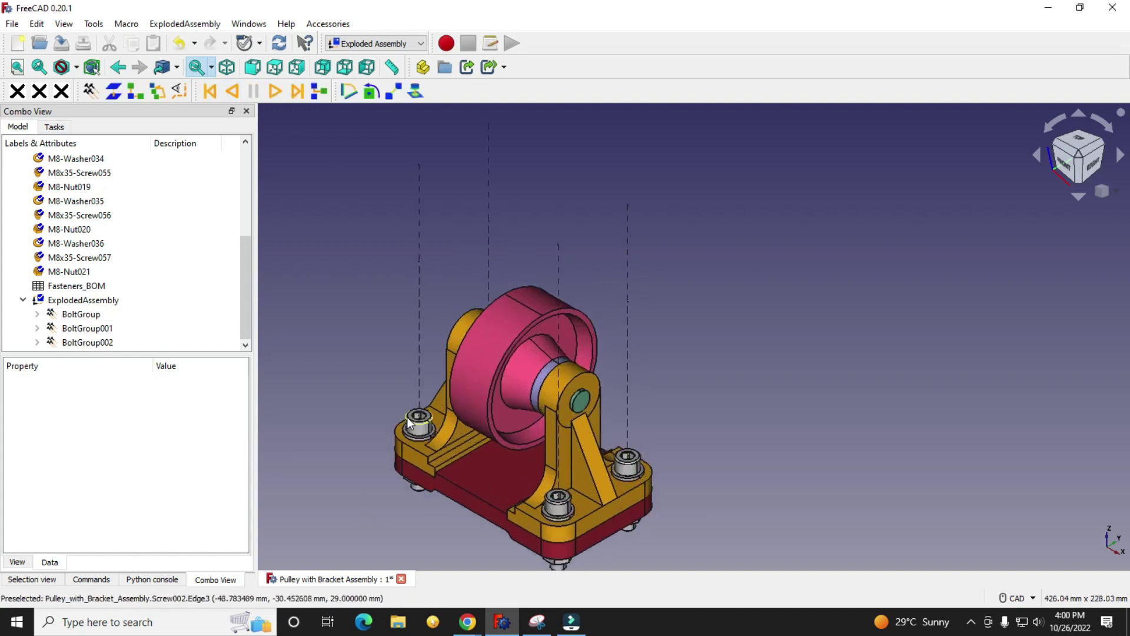
scroll(408, 421, "down", 3)
mouse_move(439, 492)
middle_mouse_down()
mouse_move(471, 471)
mouse_move(555, 457)
mouse_move(508, 462)
mouse_move(529, 448)
mouse_move(545, 469)
mouse_move(469, 499)
mouse_move(436, 475)
middle_mouse_up()
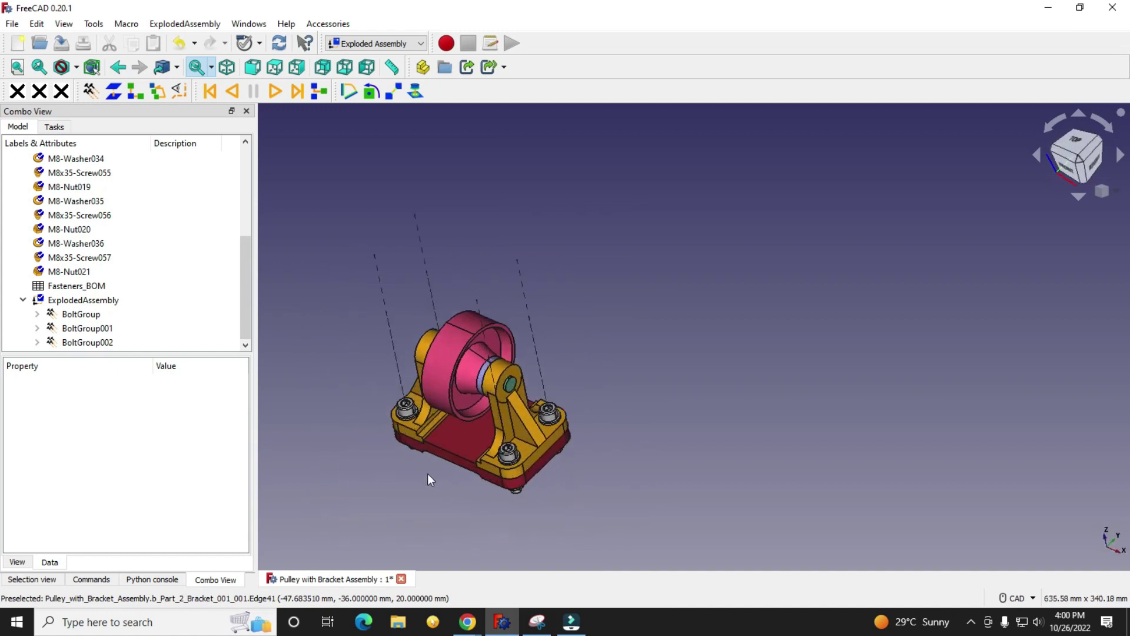
scroll(444, 475, "down", 2)
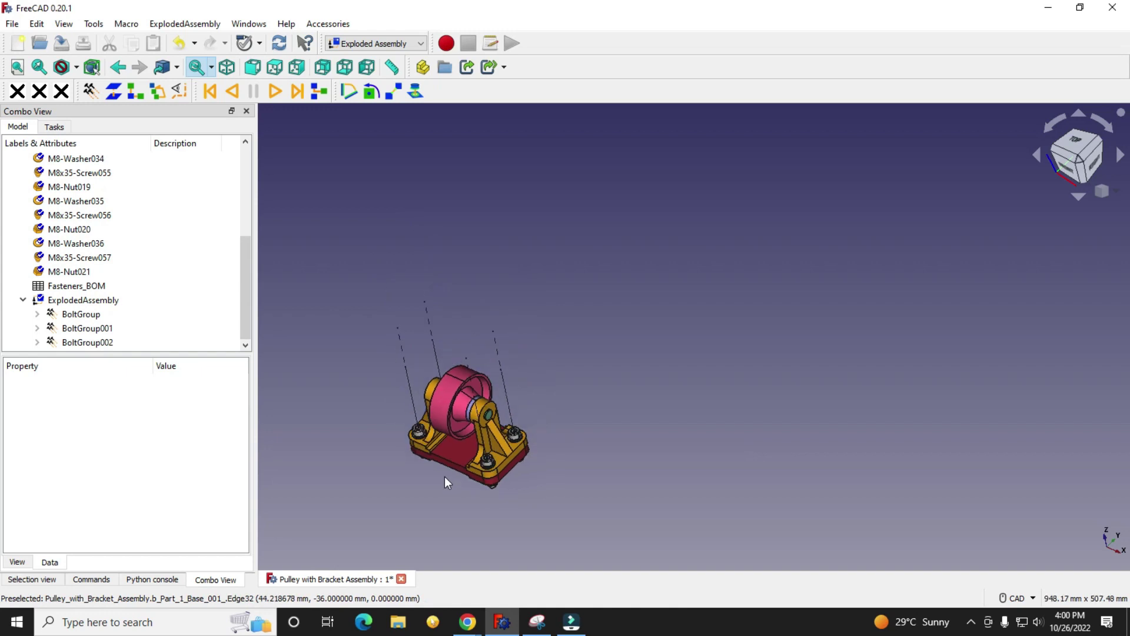
left_click(1116, 201)
left_click(1069, 239)
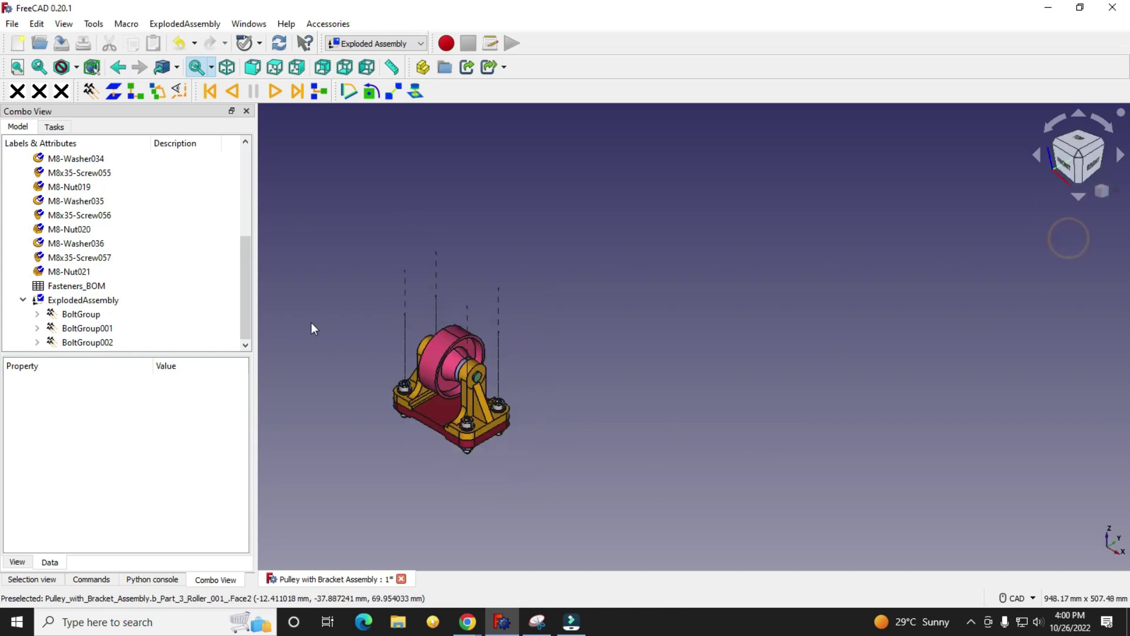
scroll(415, 318, "up", 2)
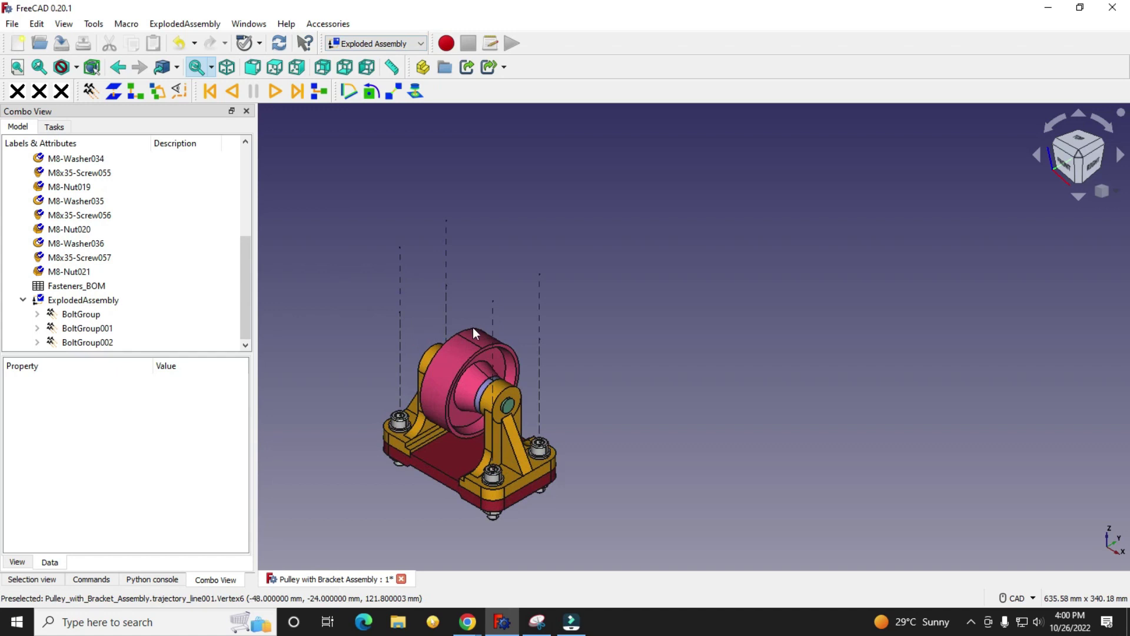
scroll(532, 511, "down", 1)
scroll(532, 512, "up", 4)
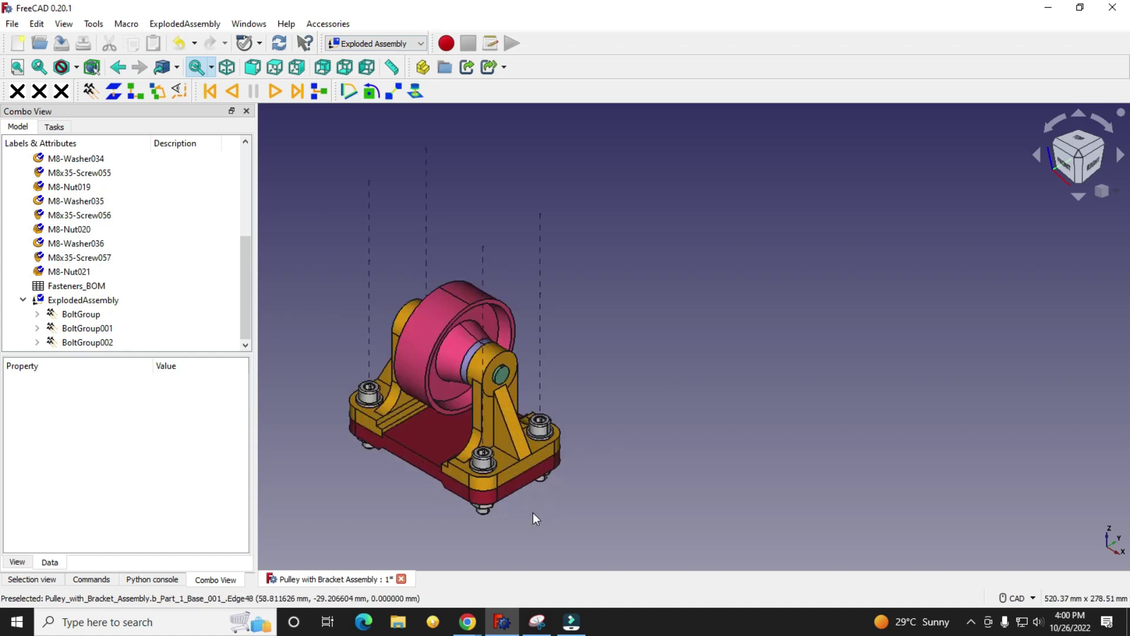
middle_click_drag(337, 455, 409, 468)
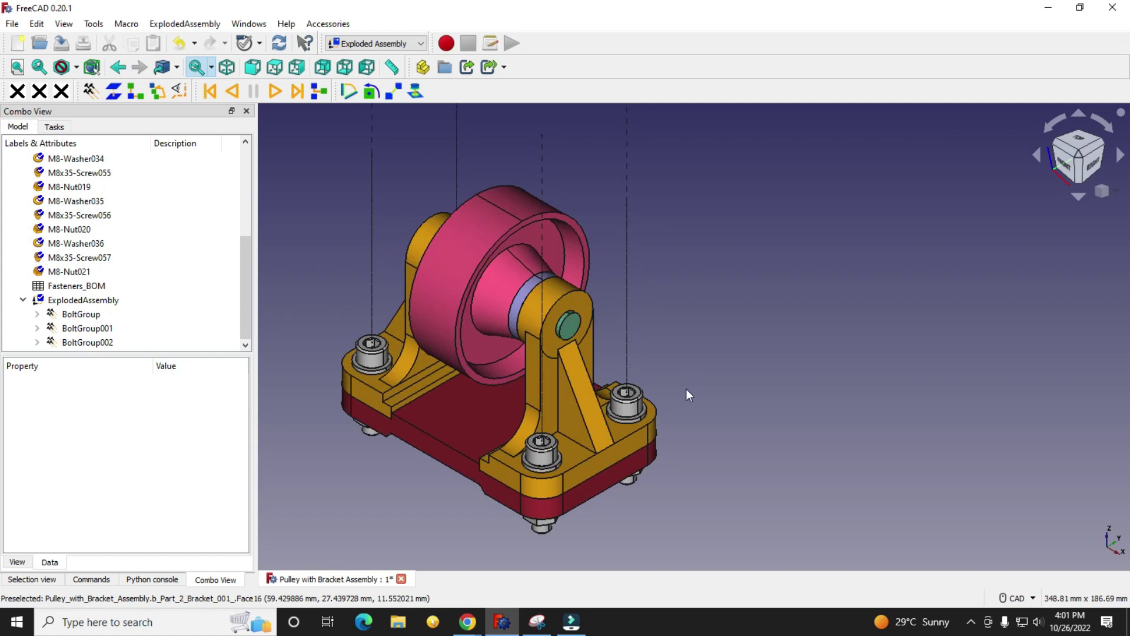
middle_click_drag(685, 389, 737, 386)
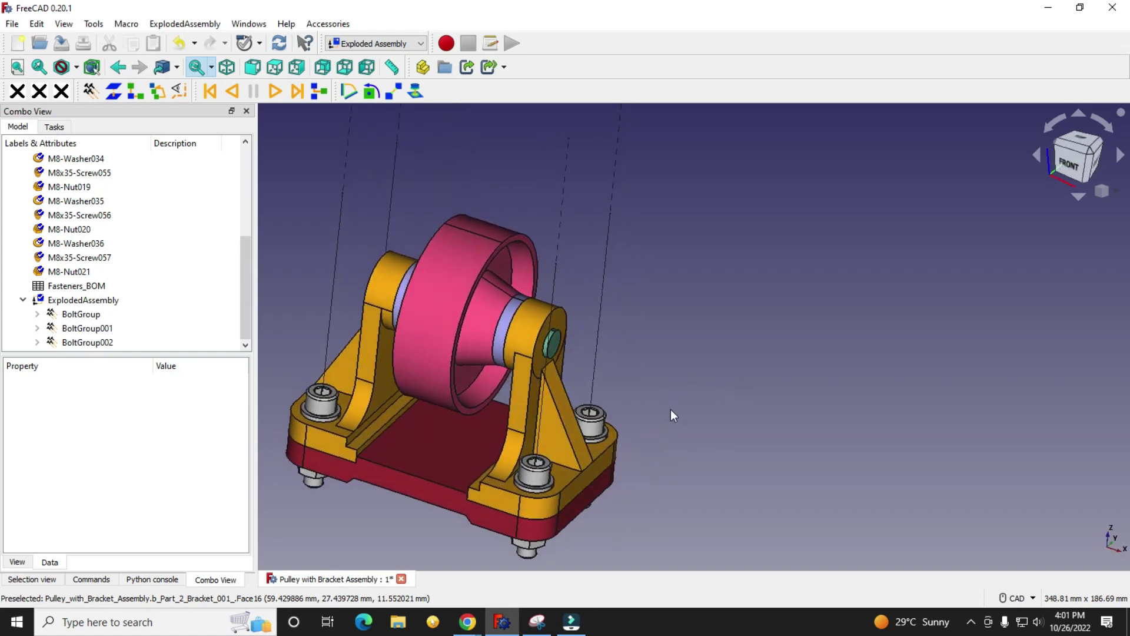
scroll(674, 414, "down", 2)
left_click(1118, 189)
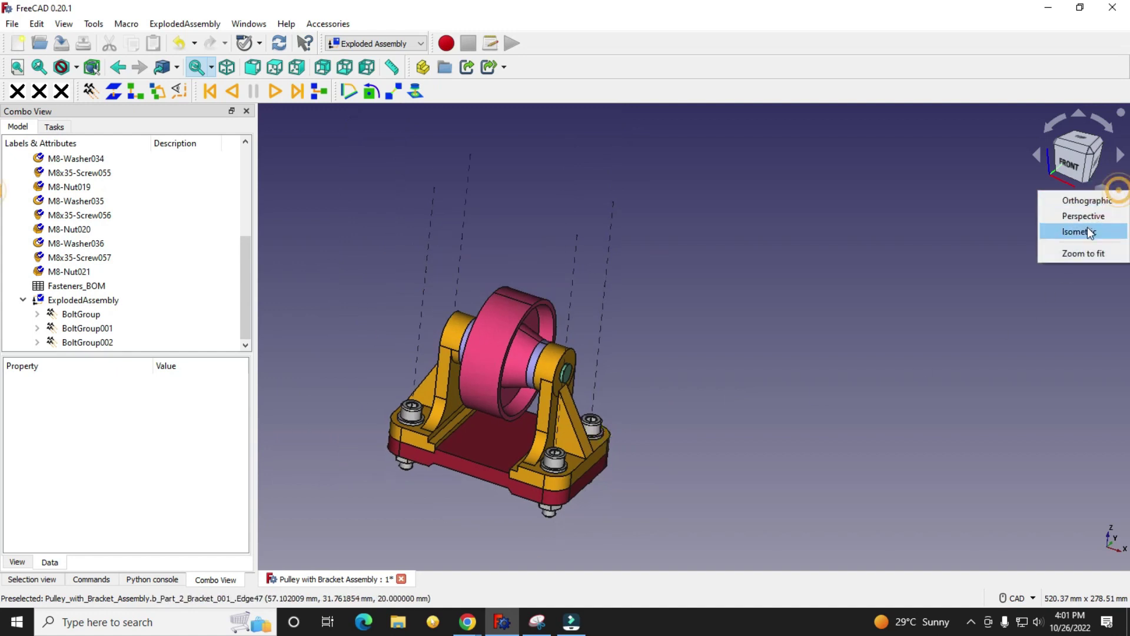
left_click(1089, 230)
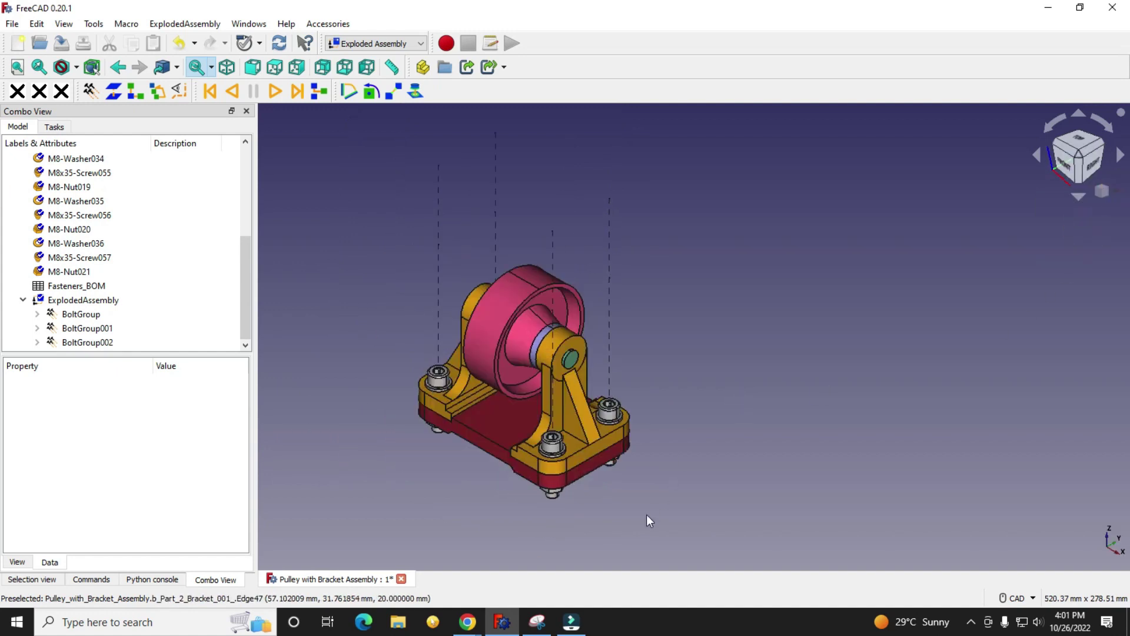